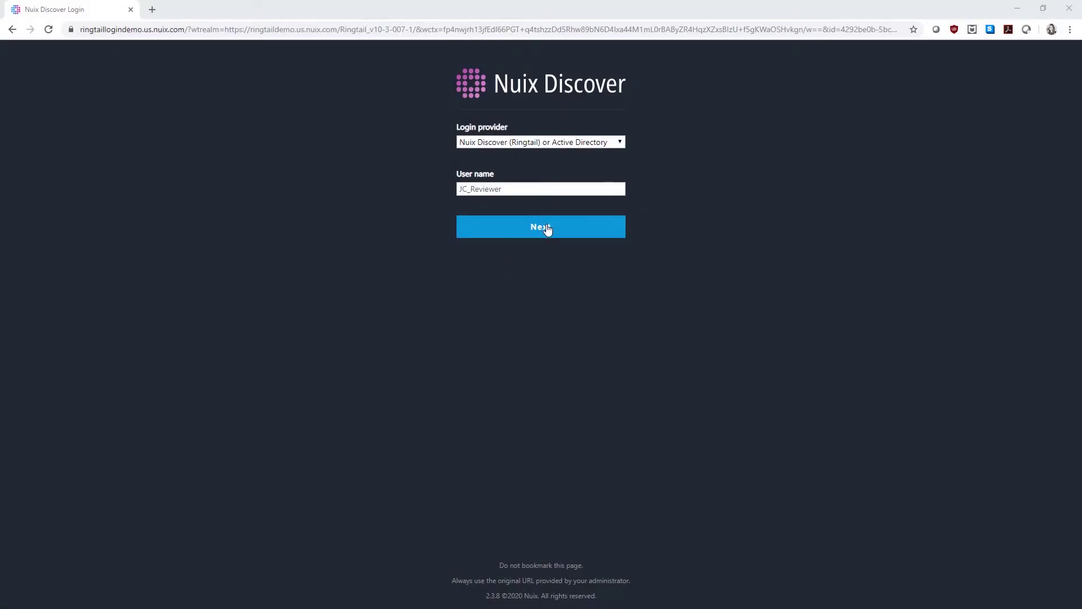
Sign in to Nuix Discover and advance the release notes to page 2, Nuix Discover's Advantages.
{"action": "left_click", "coordinate": [547, 227]}
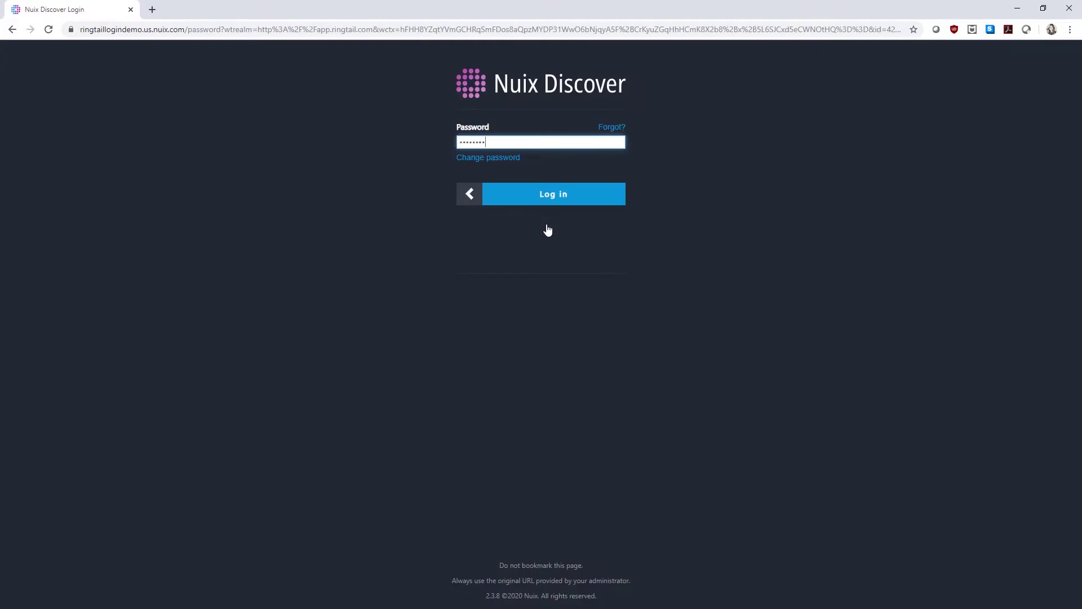
{"action": "left_click", "coordinate": [552, 207]}
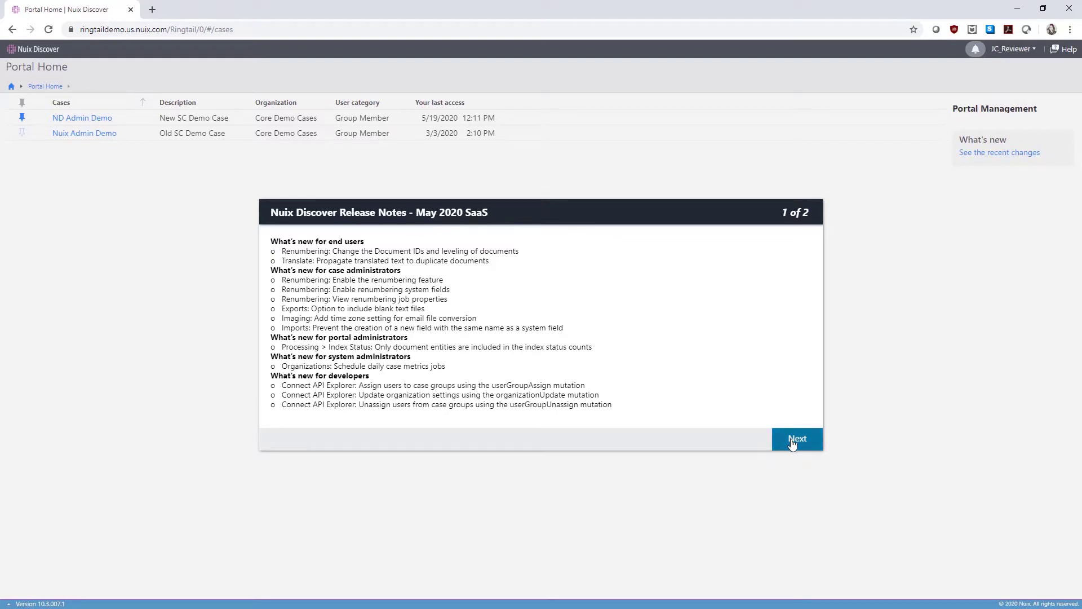
{"action": "left_click", "coordinate": [797, 438]}
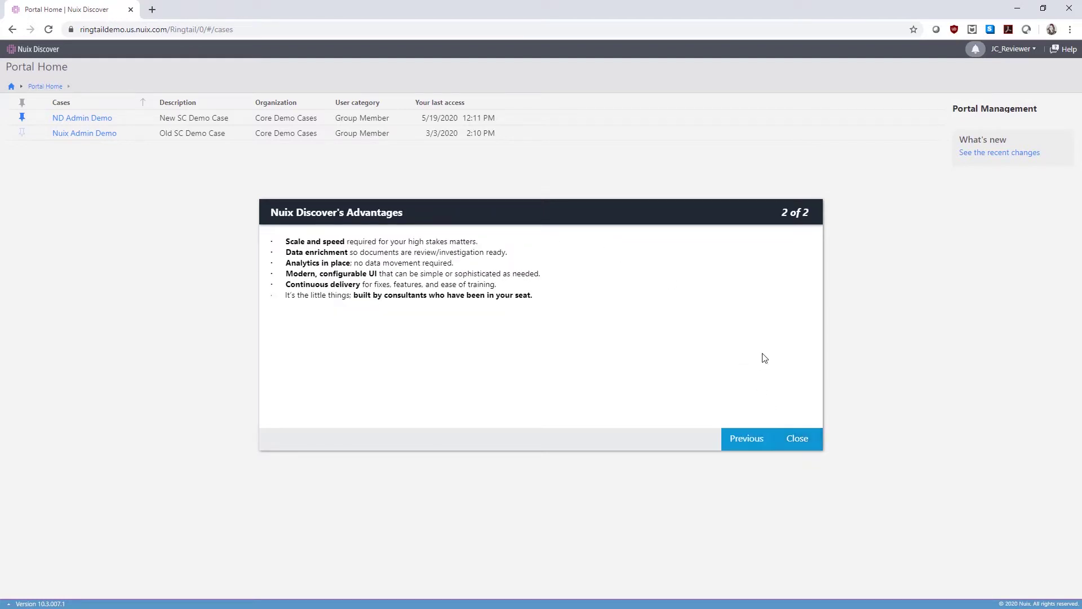
Close the release notes, reverse-sort and unpin cases, then open the ND Admin Demo case.
{"action": "left_click", "coordinate": [797, 438]}
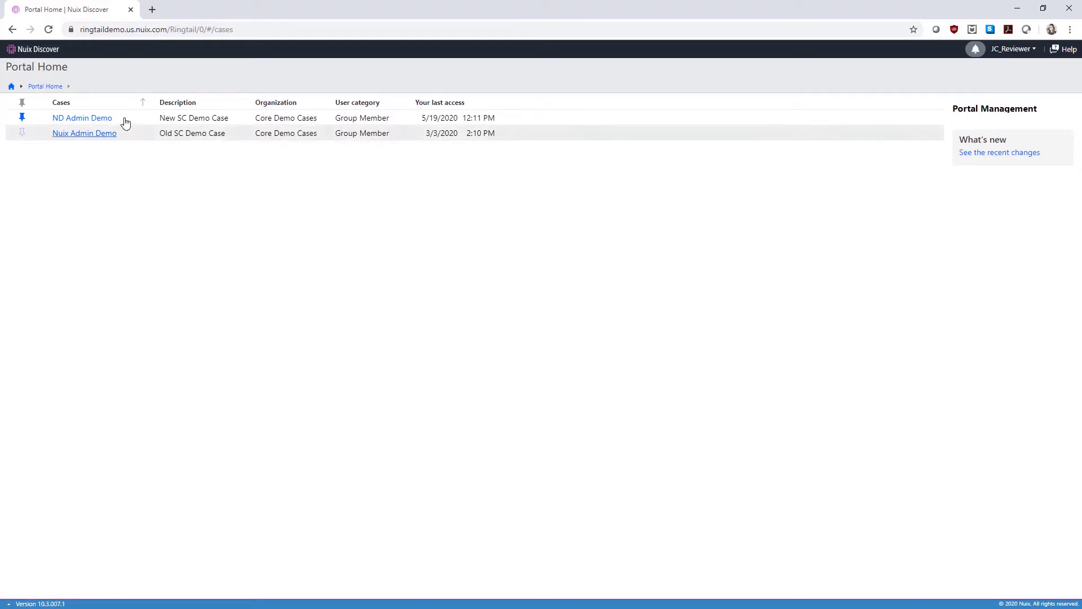
{"action": "left_click", "coordinate": [108, 110]}
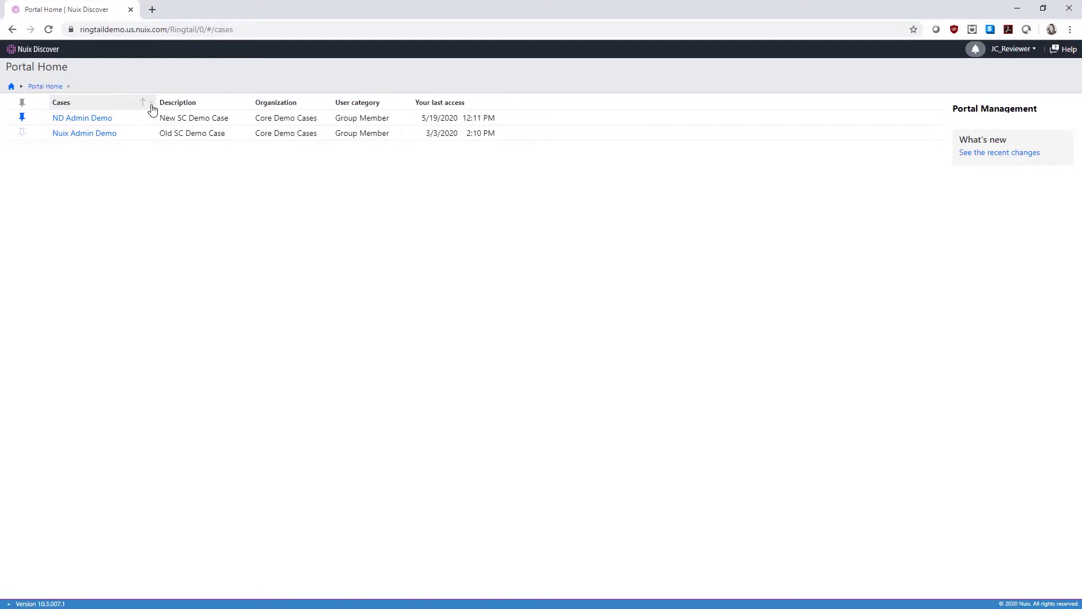
{"action": "left_click", "coordinate": [152, 106]}
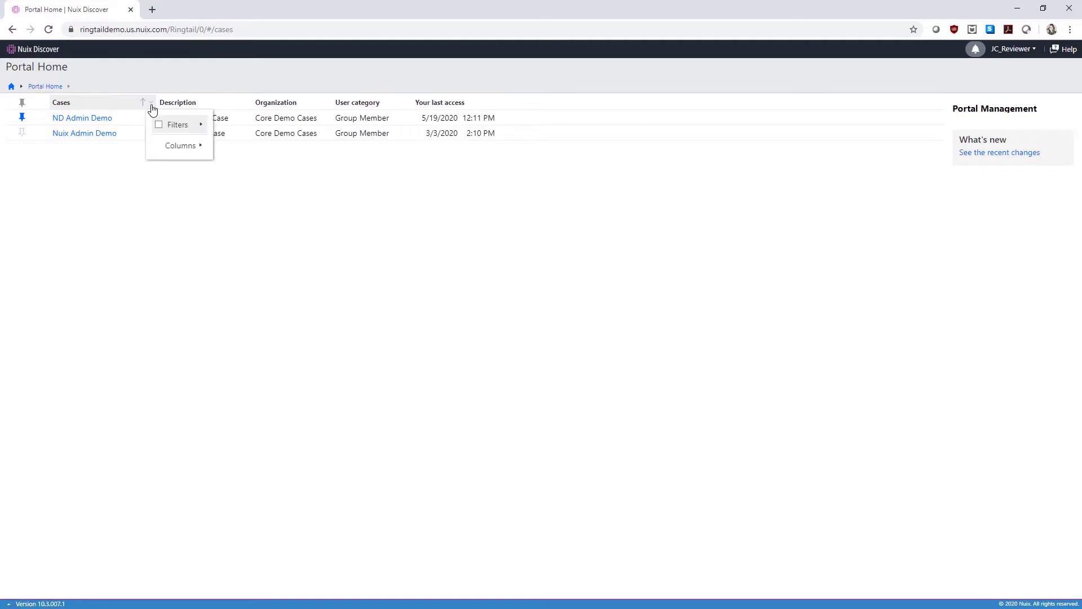
{"action": "mouse_move", "coordinate": [181, 132]}
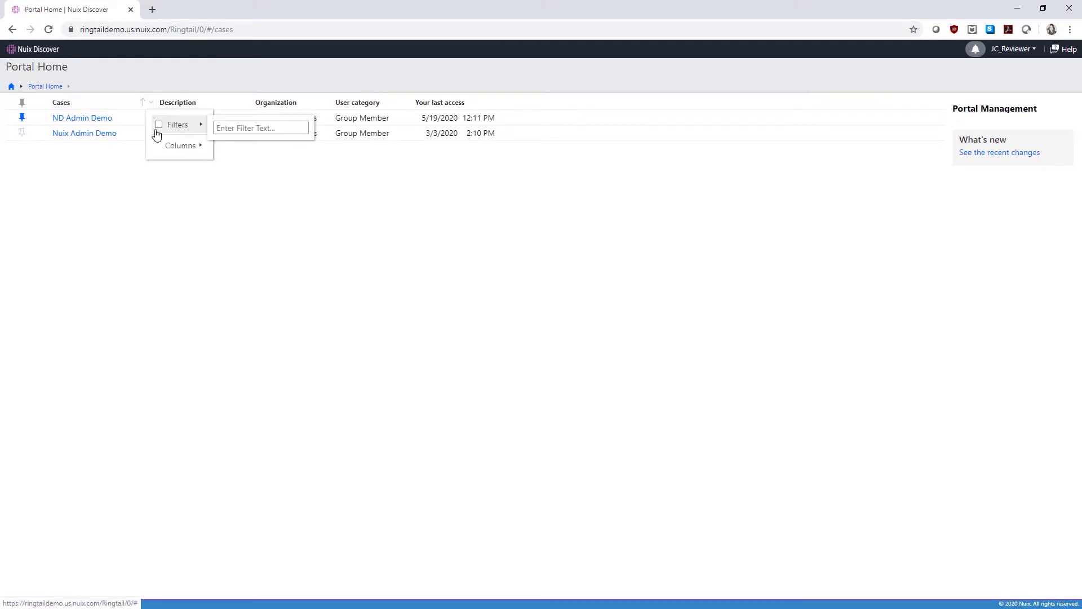
{"action": "left_click", "coordinate": [22, 119]}
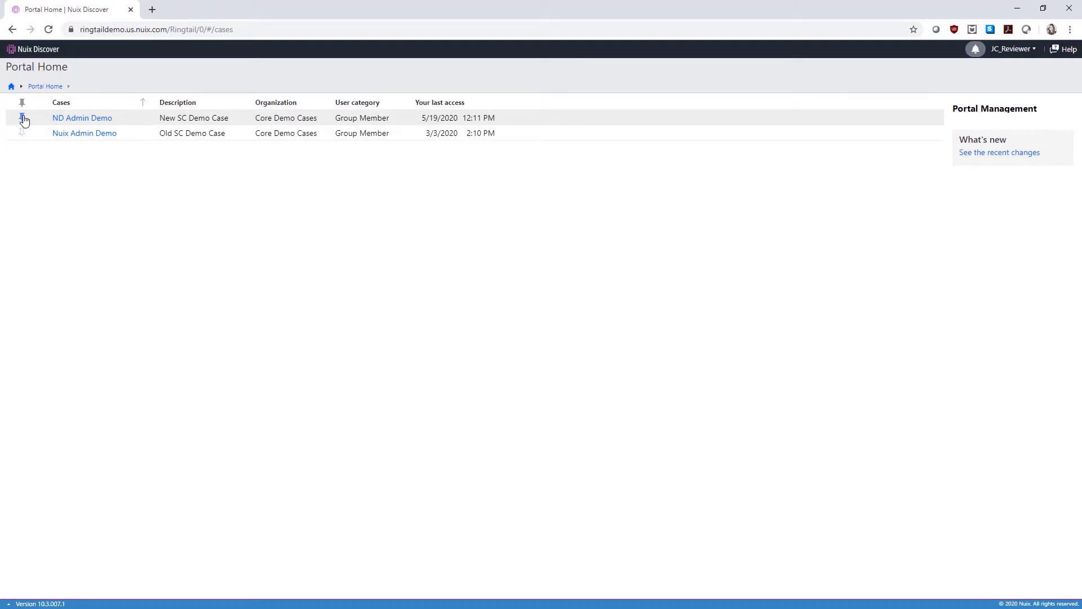
{"action": "left_click", "coordinate": [61, 118]}
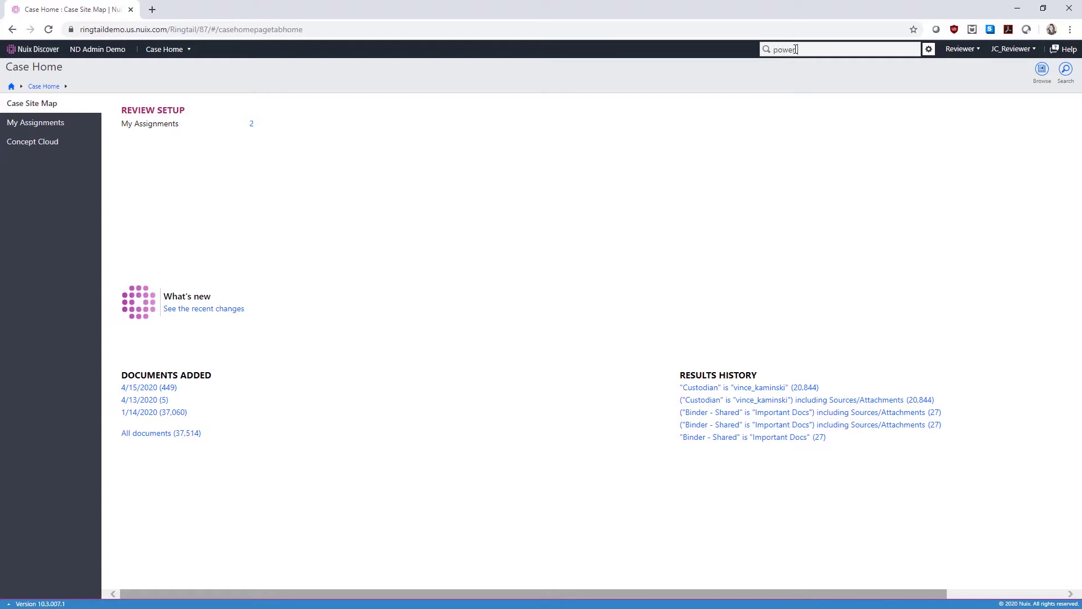
Enter 'power AND energy' in the Case Home quick search without running it.
{"action": "type", "text": "AND energy"}
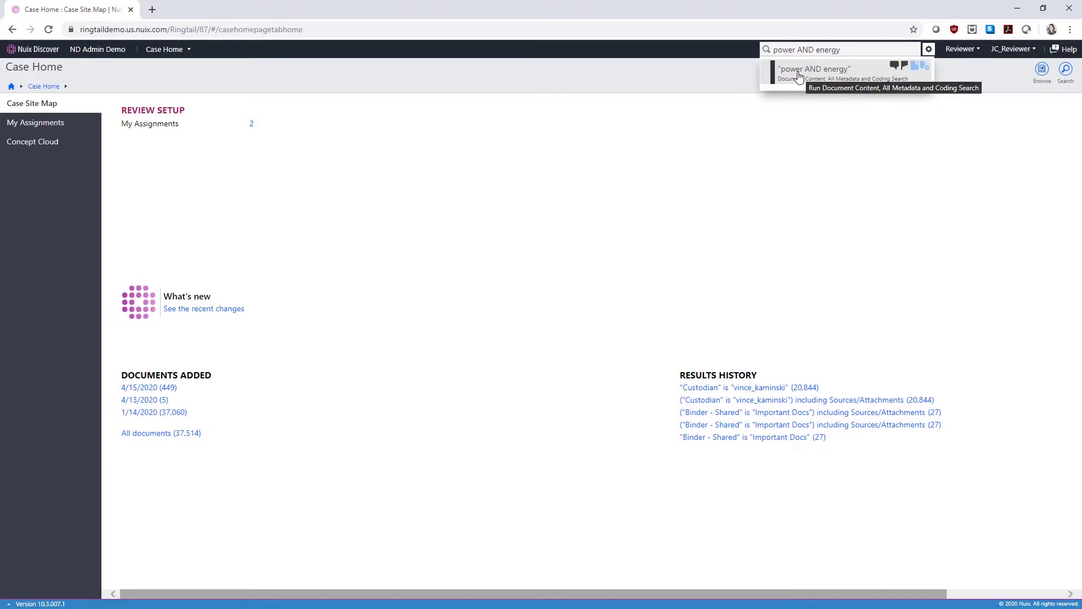
{"action": "left_click", "coordinate": [744, 130]}
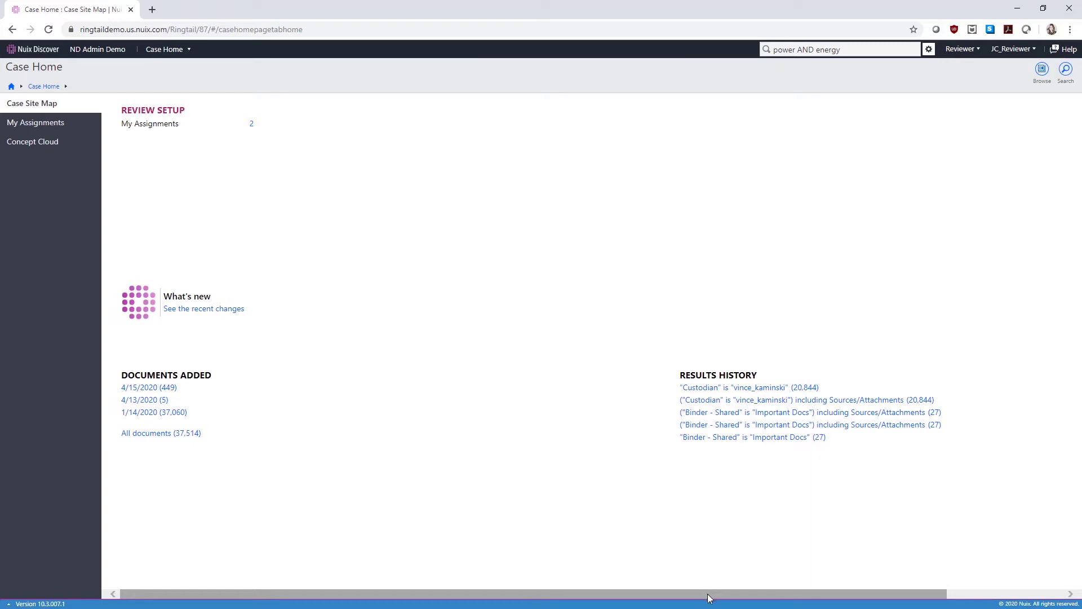
{"action": "left_click_drag", "start_coordinate": [708, 593], "coordinate": [836, 605]}
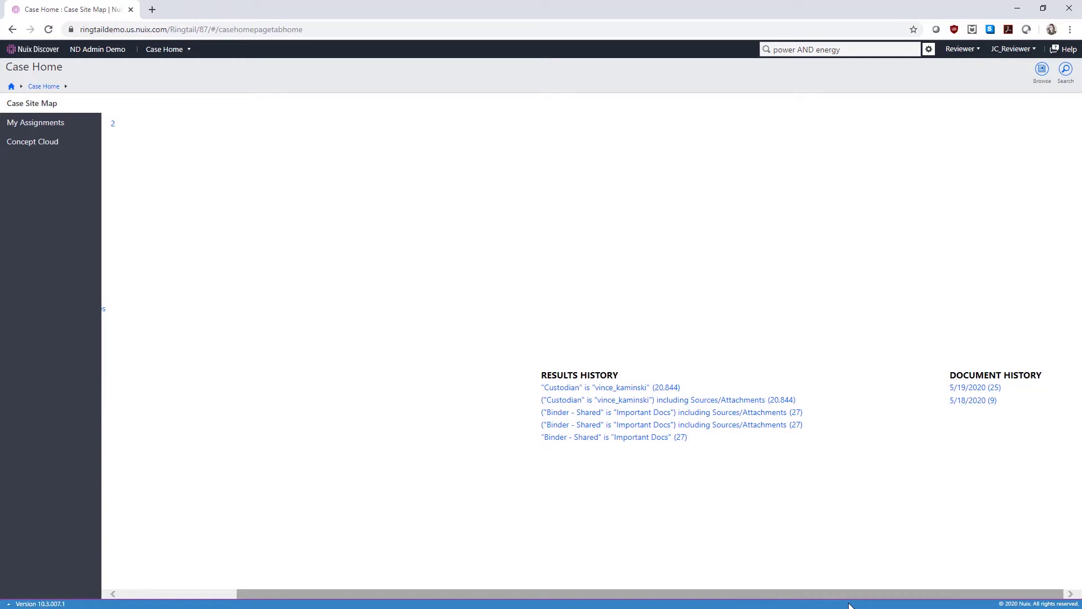
{"action": "left_click_drag", "start_coordinate": [847, 602], "coordinate": [685, 606]}
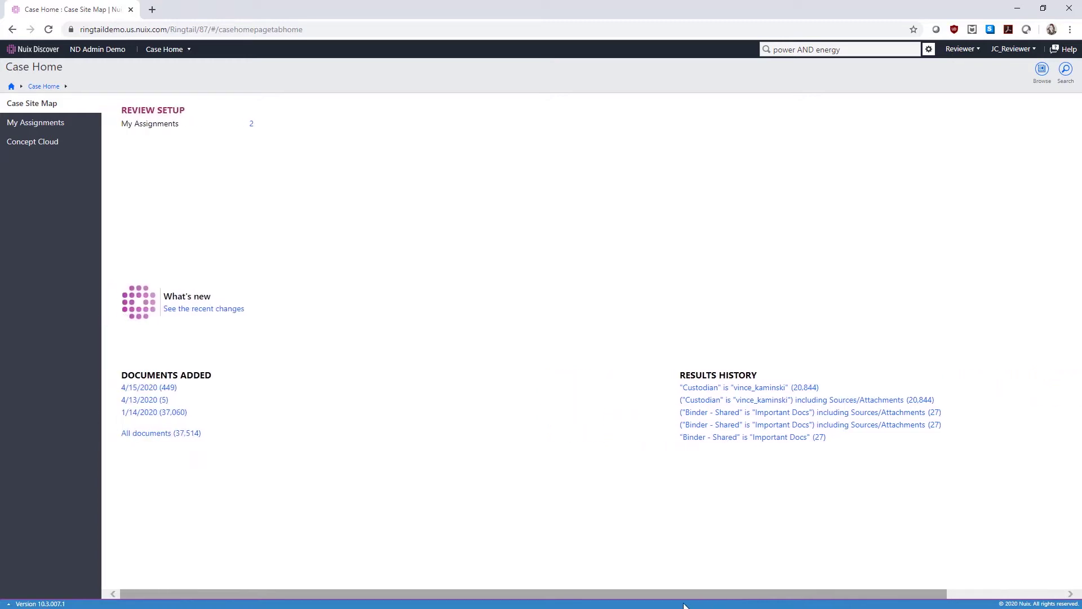
List All Documents (37,514), adjust the Browse pane, and check the Zingales Seminar email's coding menu.
{"action": "left_click", "coordinate": [176, 440]}
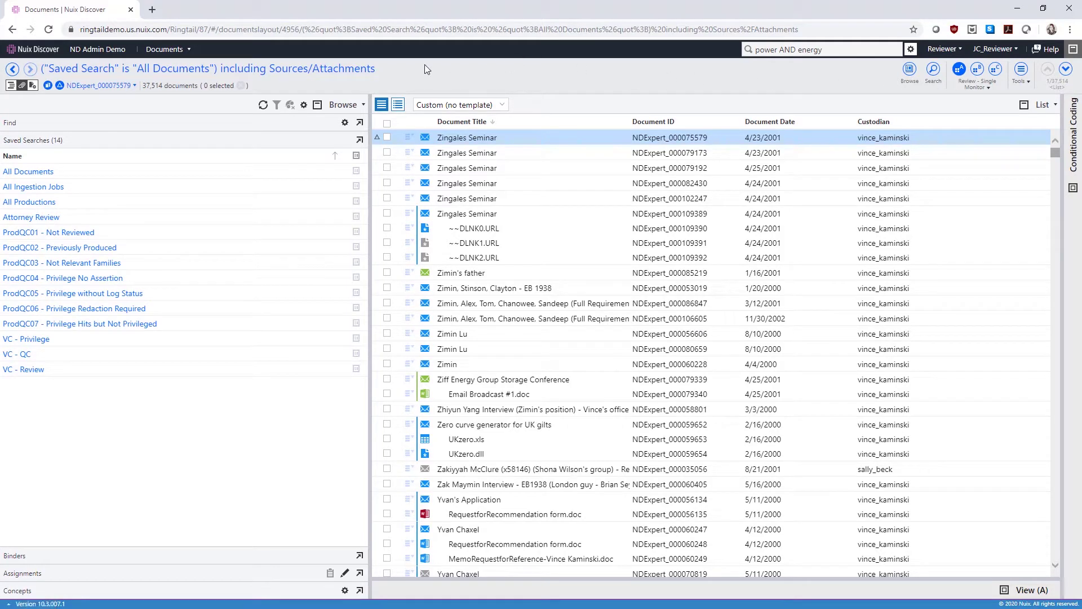
{"action": "left_click_drag", "start_coordinate": [367, 128], "coordinate": [334, 130]}
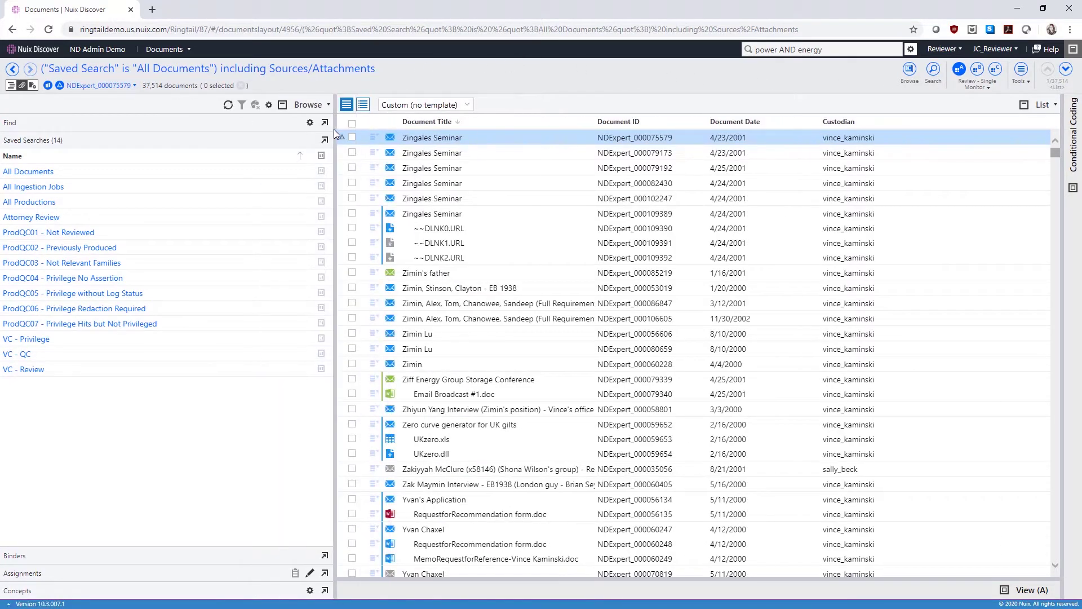
{"action": "left_click", "coordinate": [282, 105]}
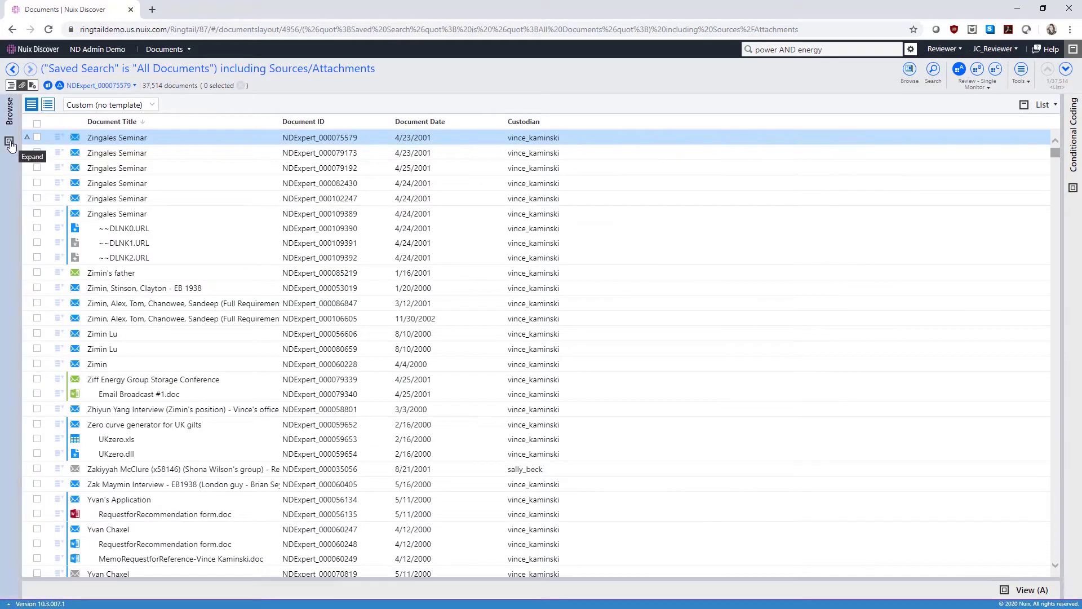
{"action": "left_click", "coordinate": [12, 145]}
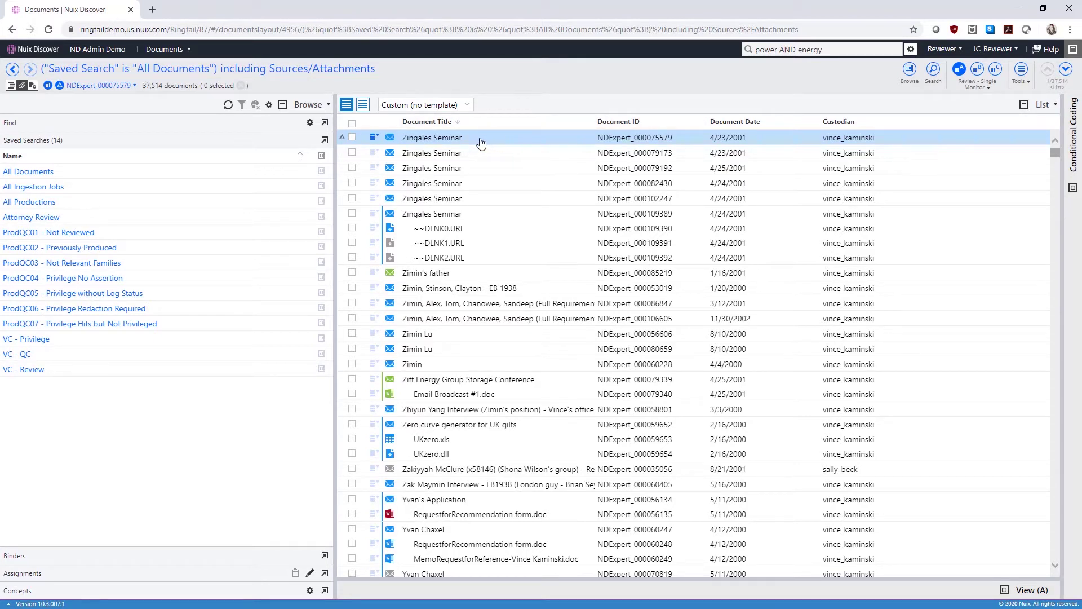
{"action": "left_click", "coordinate": [391, 143]}
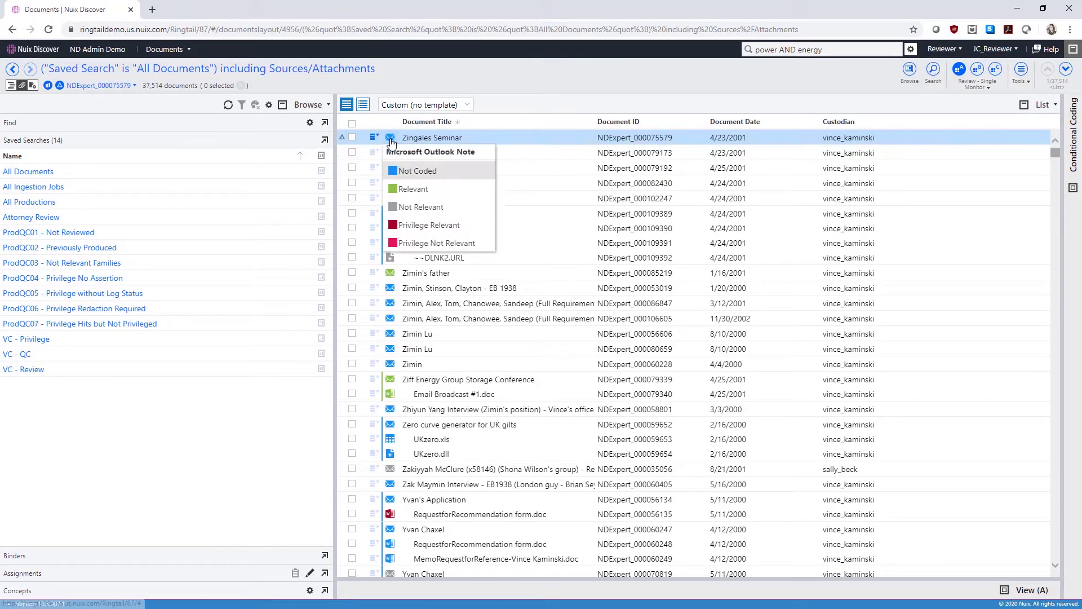
{"action": "left_click", "coordinate": [404, 172]}
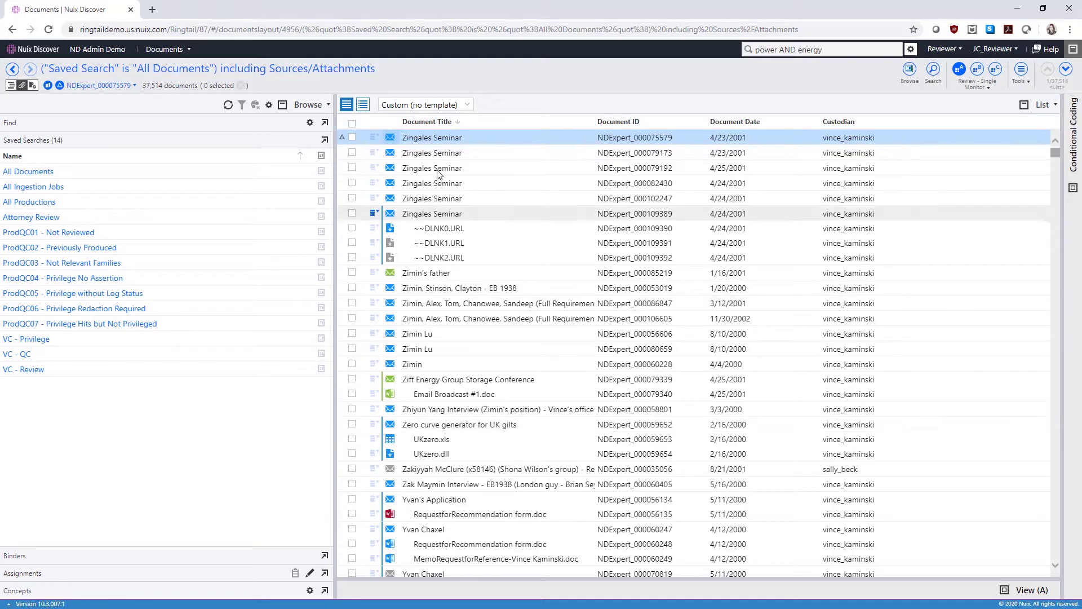
Sort the documents by Document Title and dismiss its filter options unapplied.
{"action": "left_click", "coordinate": [445, 126]}
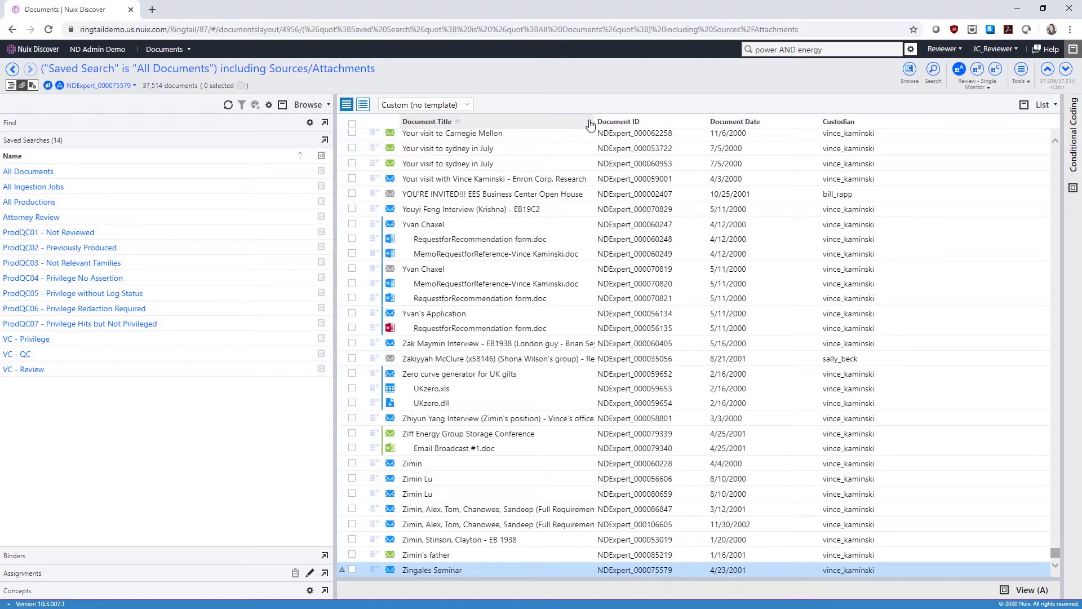
{"action": "left_click", "coordinate": [589, 122]}
{"action": "mouse_move", "coordinate": [602, 147]}
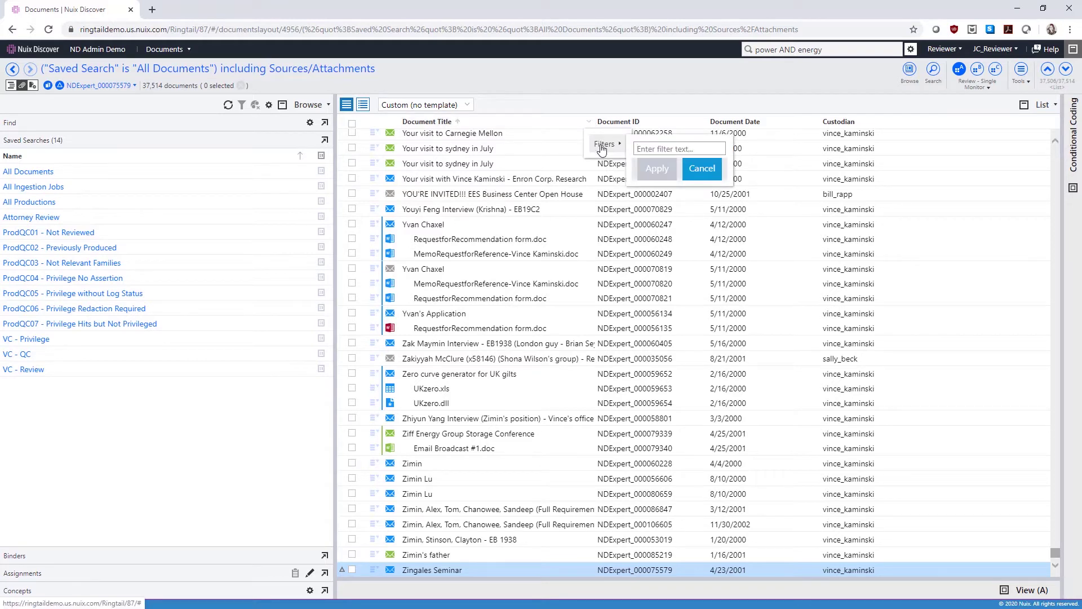
{"action": "left_click", "coordinate": [702, 168]}
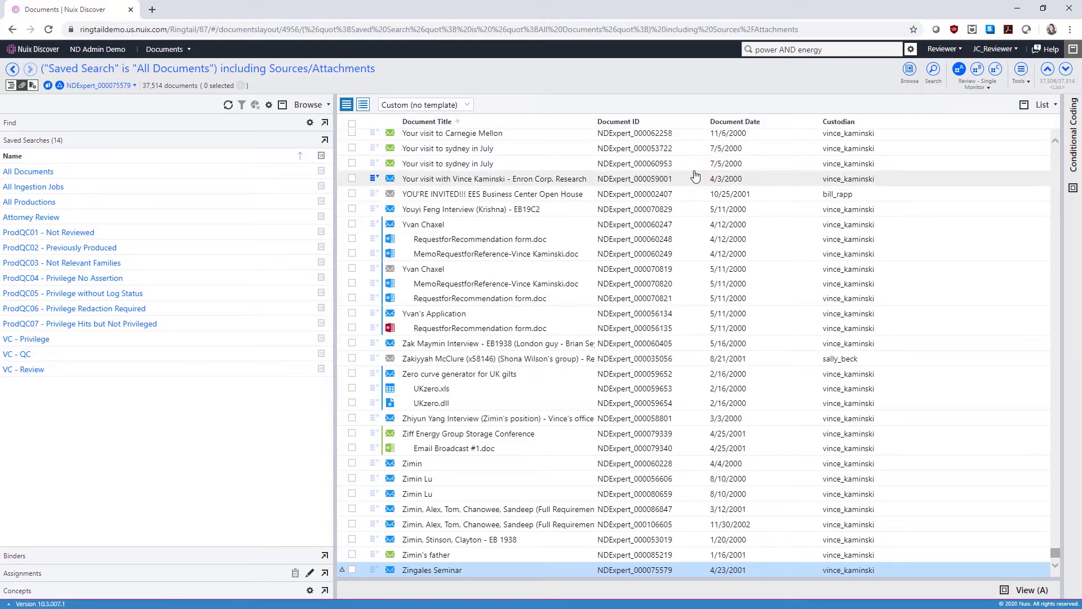
Try adding a People column as a template, cancel, then apply the List Pane Default template.
{"action": "left_click", "coordinate": [1053, 104]}
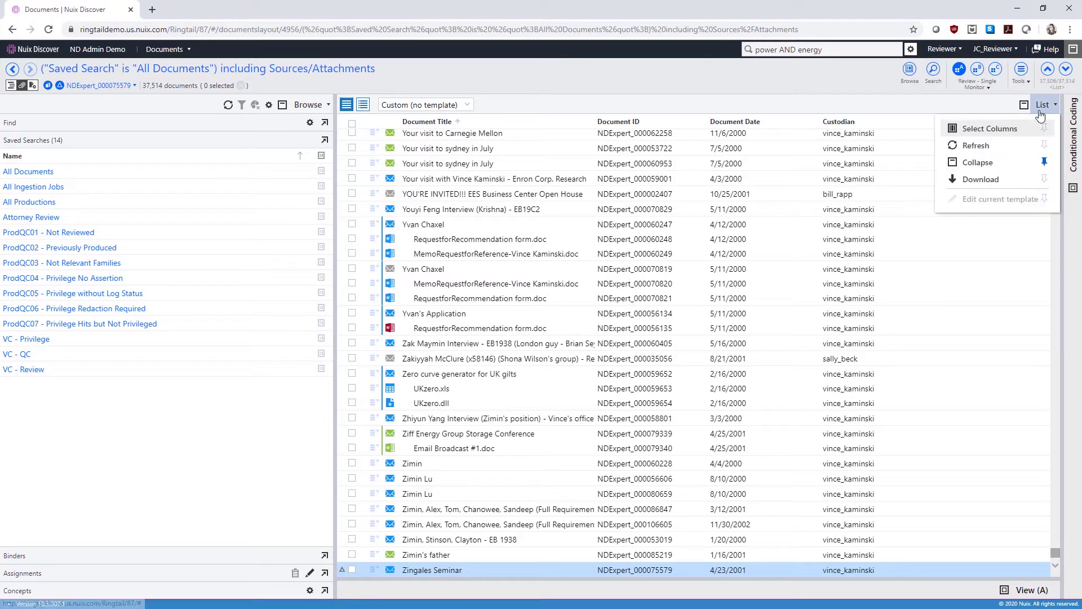
{"action": "left_click", "coordinate": [995, 131]}
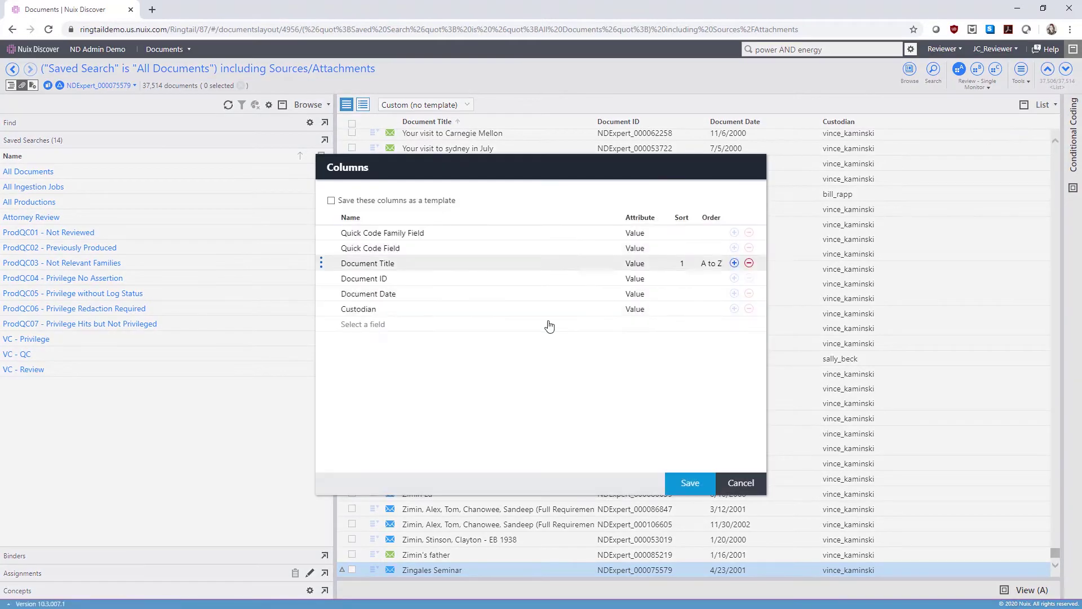
{"action": "left_click", "coordinate": [365, 327]}
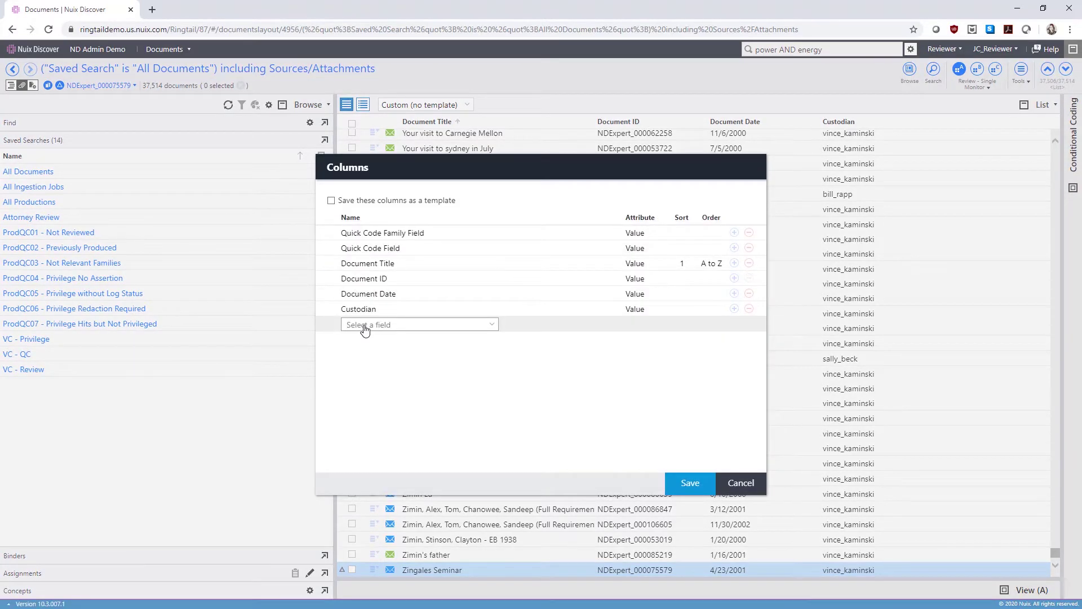
{"action": "type", "text": "people"}
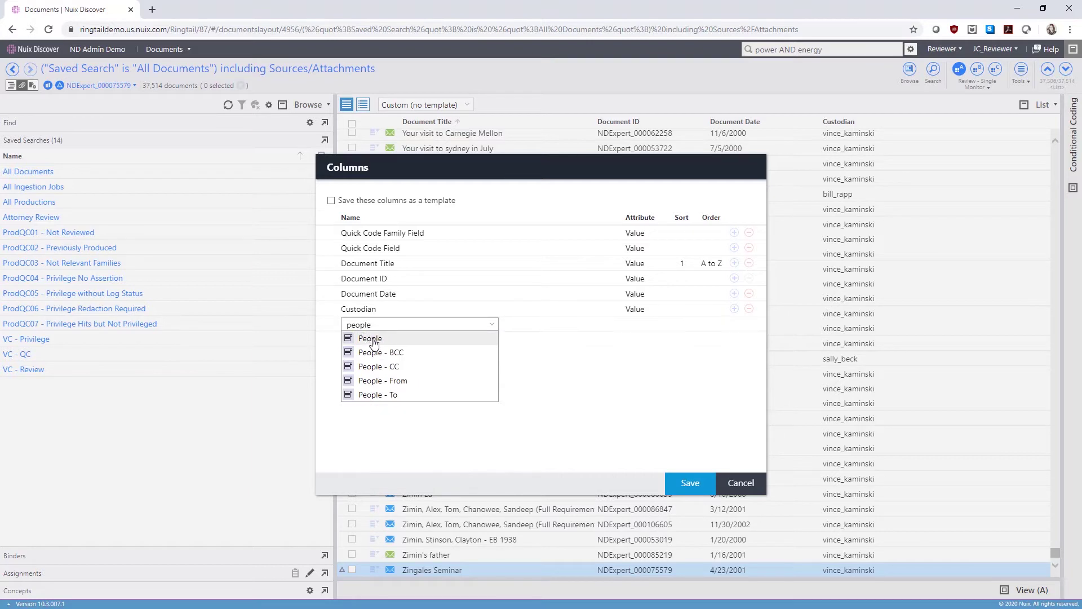
{"action": "left_click", "coordinate": [370, 338]}
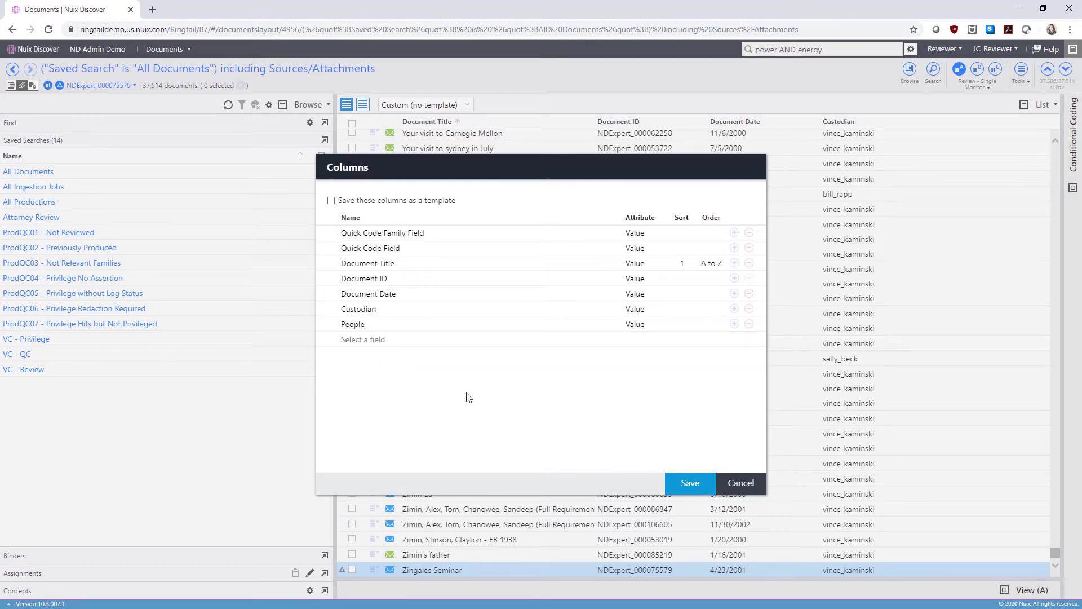
{"action": "left_click", "coordinate": [331, 201]}
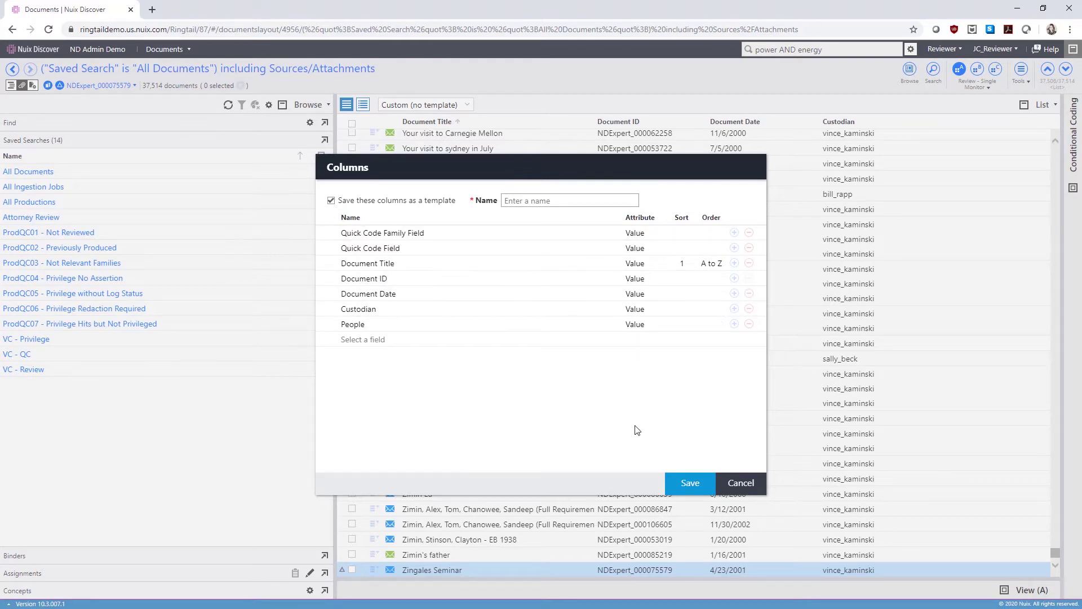
{"action": "left_click", "coordinate": [745, 484]}
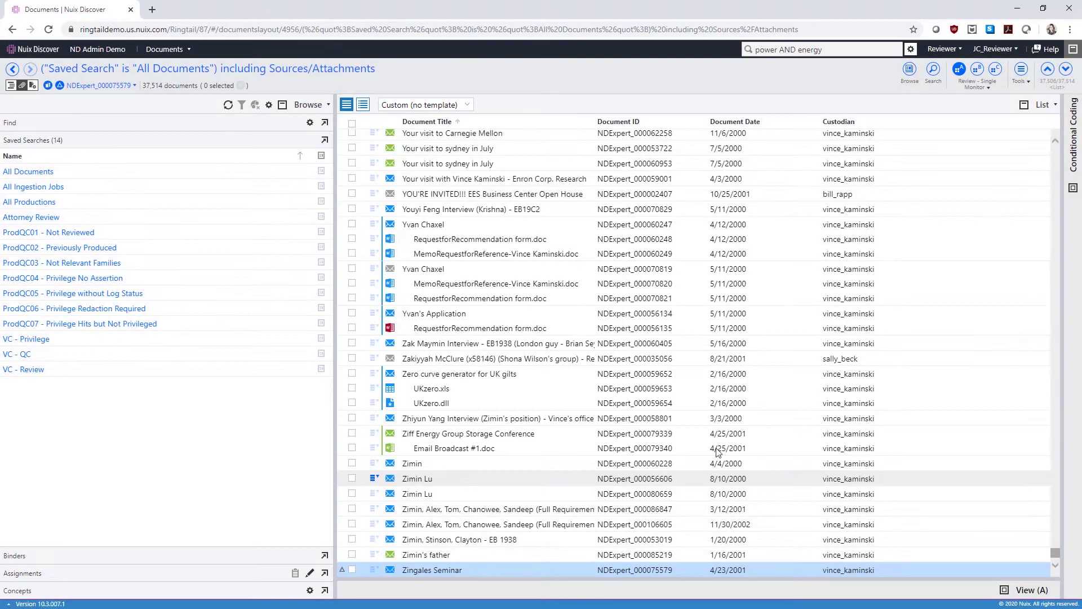
{"action": "left_click", "coordinate": [469, 106]}
{"action": "left_click", "coordinate": [440, 137]}
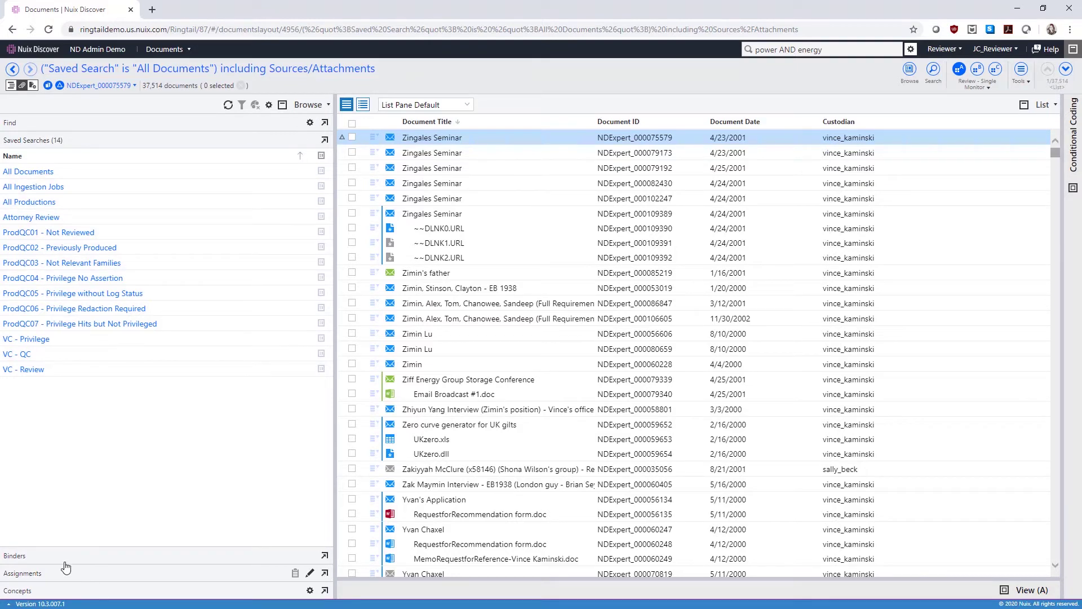
Expand Binders and tick Custodian in the Browse panel settings.
{"action": "left_click", "coordinate": [64, 560]}
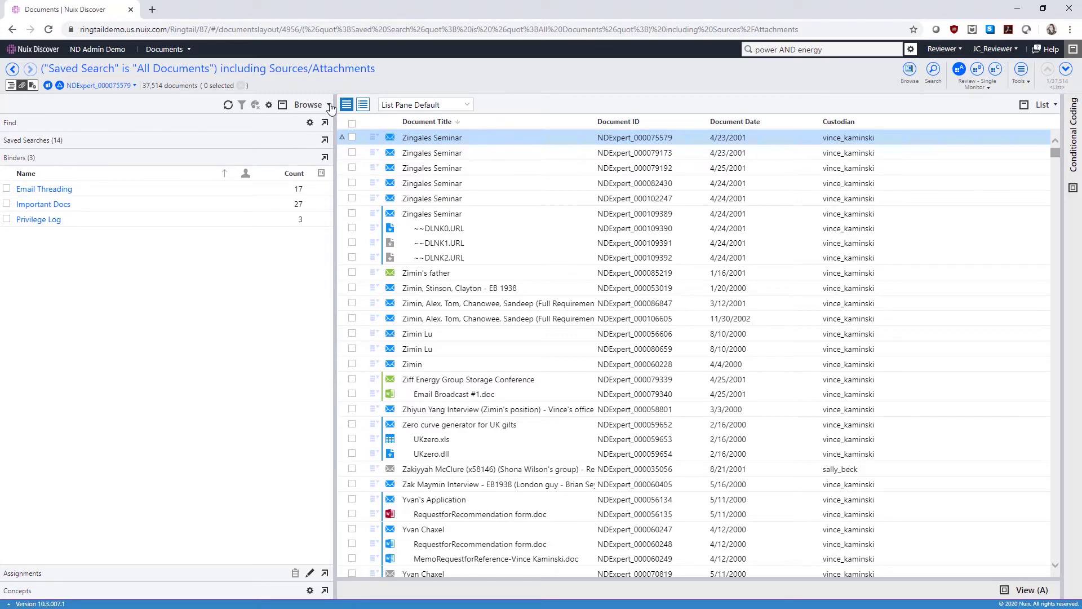
{"action": "left_click", "coordinate": [329, 106]}
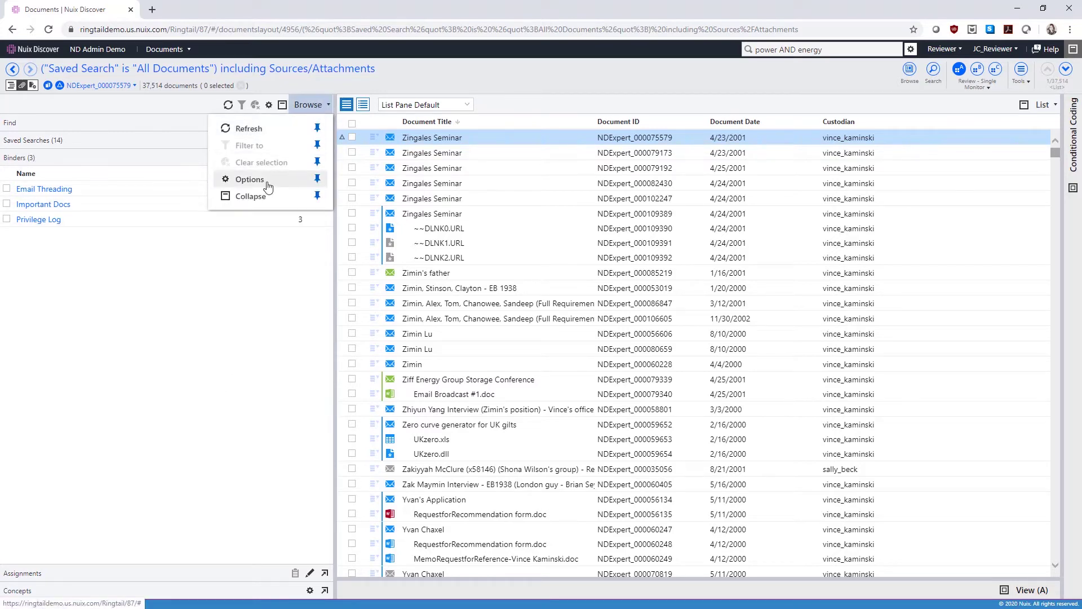
{"action": "left_click", "coordinate": [267, 185]}
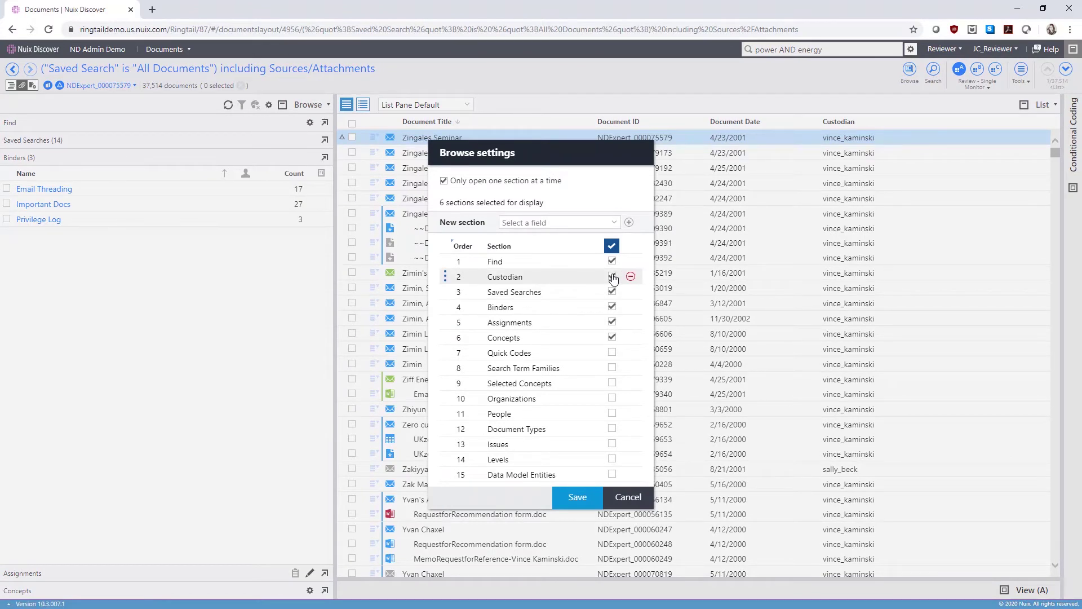
Save the Browse settings, filter to custodian vince_kaminski, and expand Concepts.
{"action": "left_click", "coordinate": [577, 498]}
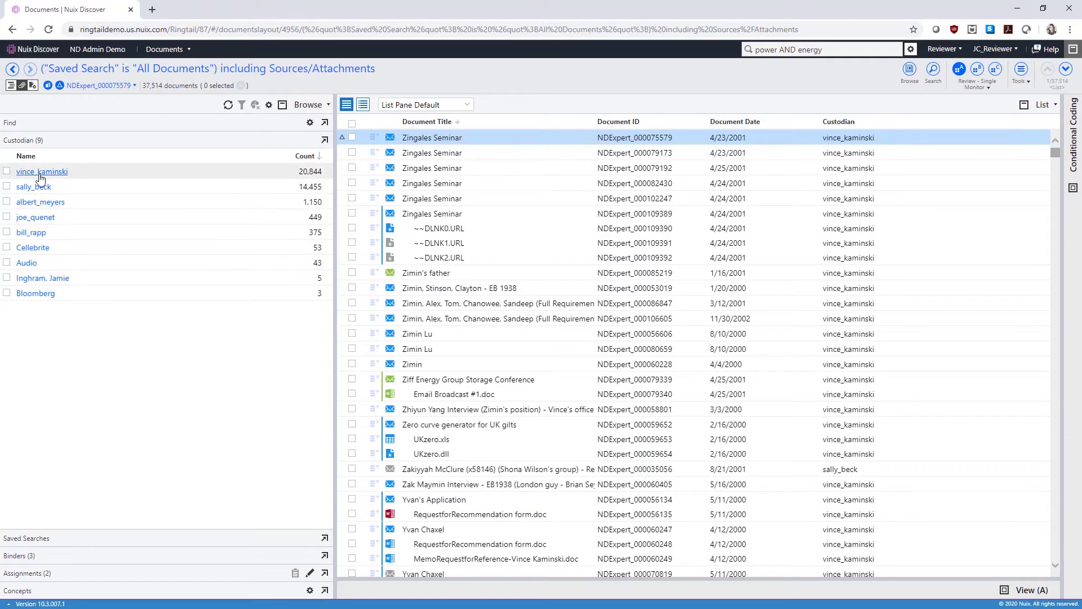
{"action": "left_click", "coordinate": [40, 172]}
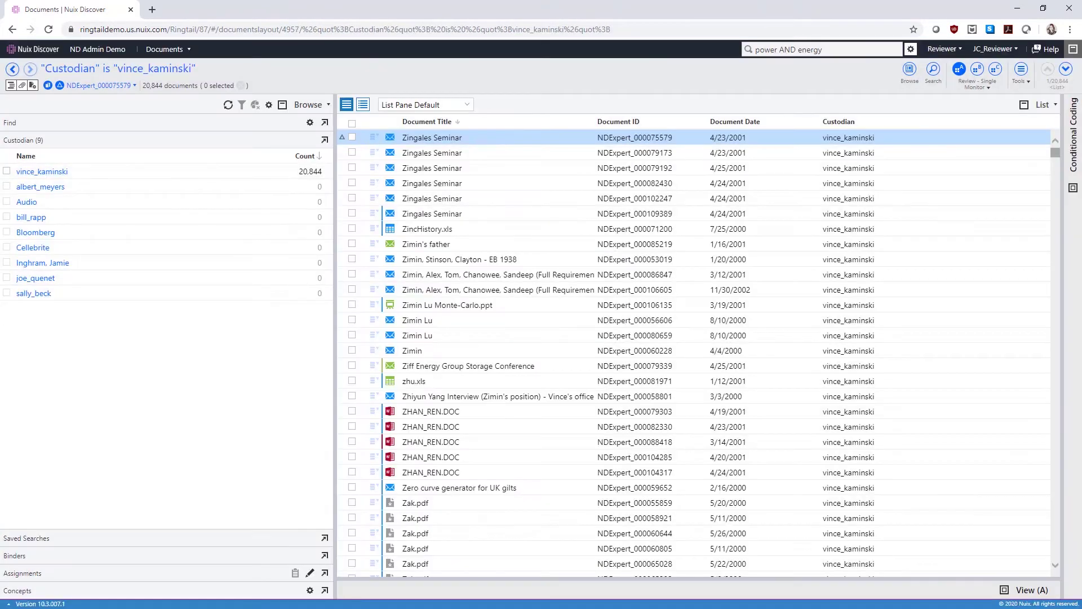
{"action": "left_click", "coordinate": [59, 591]}
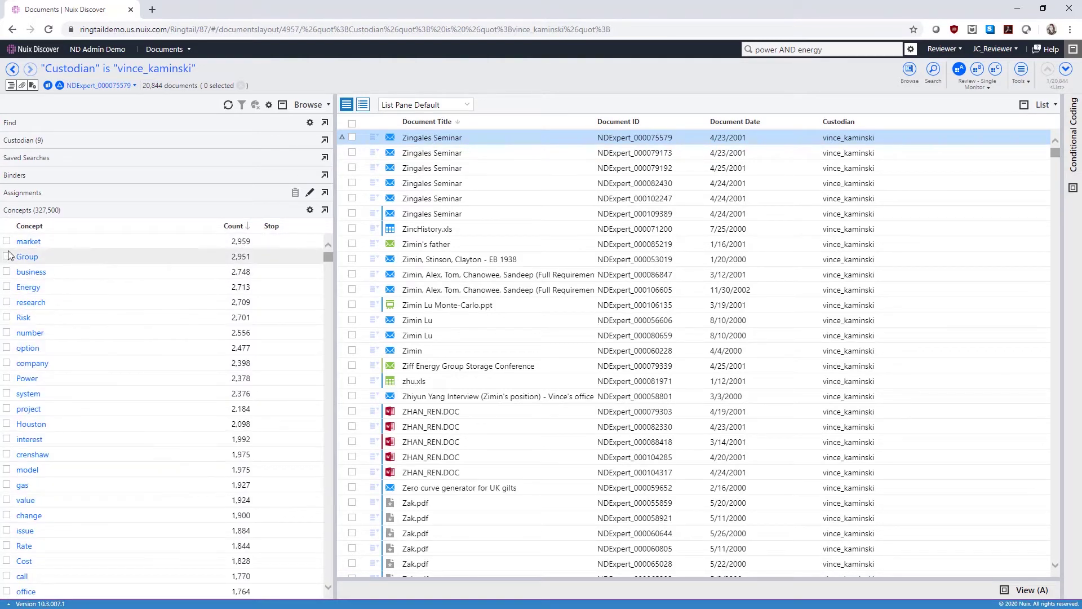
Select the market, Group and business concepts.
{"action": "left_click", "coordinate": [7, 241]}
{"action": "left_click", "coordinate": [7, 258]}
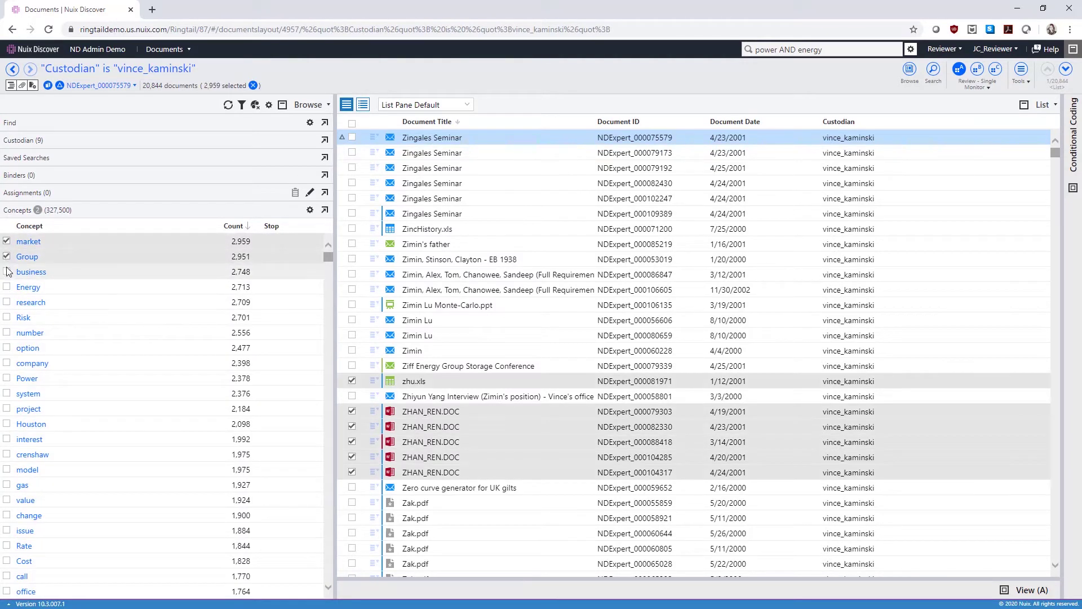
{"action": "left_click", "coordinate": [7, 272]}
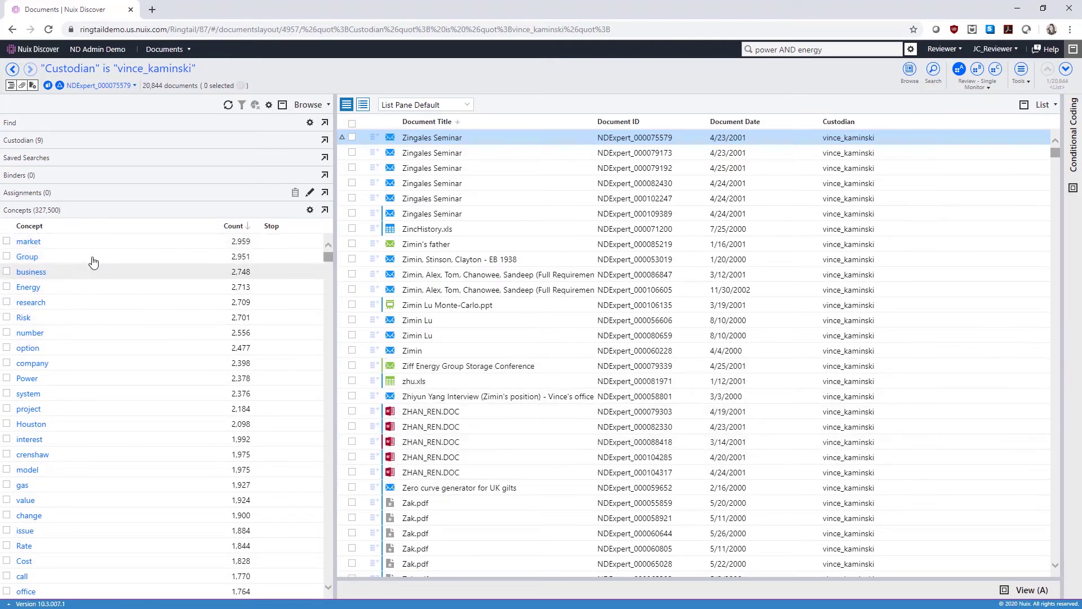
Find and select documents containing 'energy', showing only the selected documents.
{"action": "left_click", "coordinate": [115, 129]}
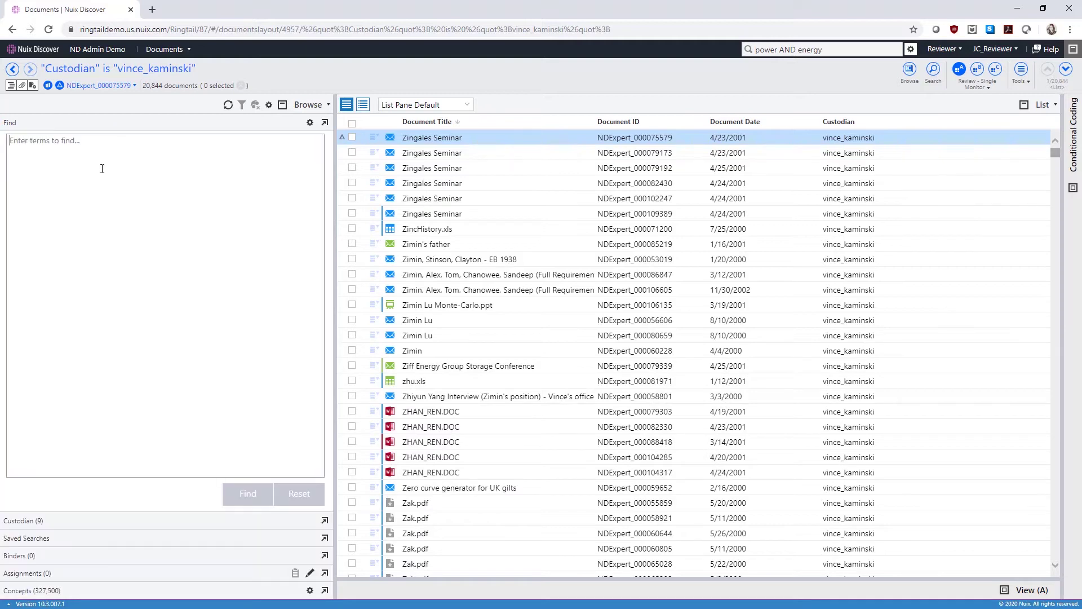
{"action": "type", "text": "energy"}
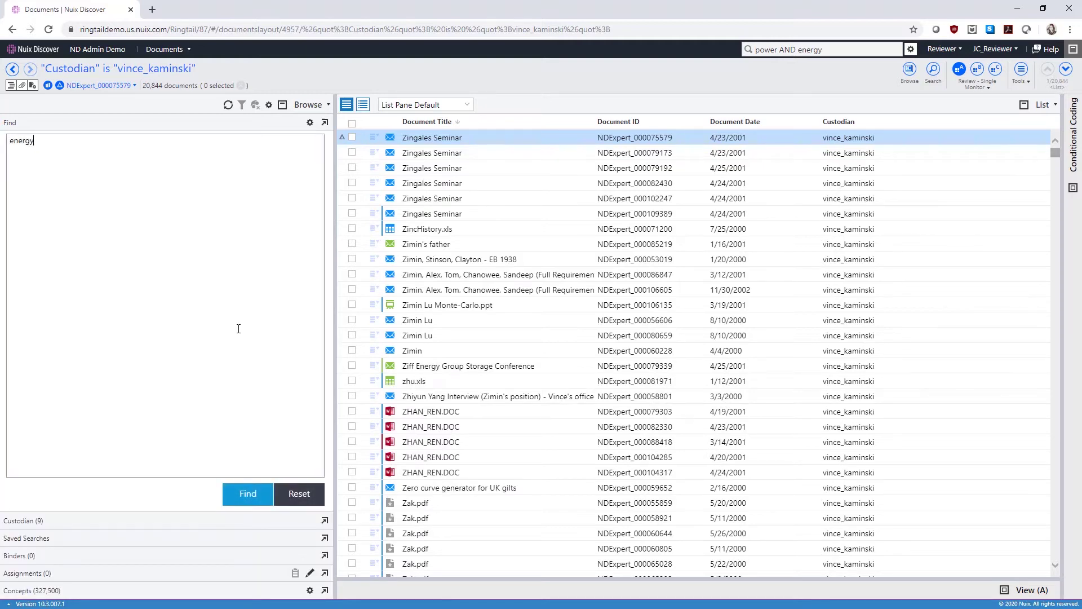
{"action": "left_click", "coordinate": [263, 495]}
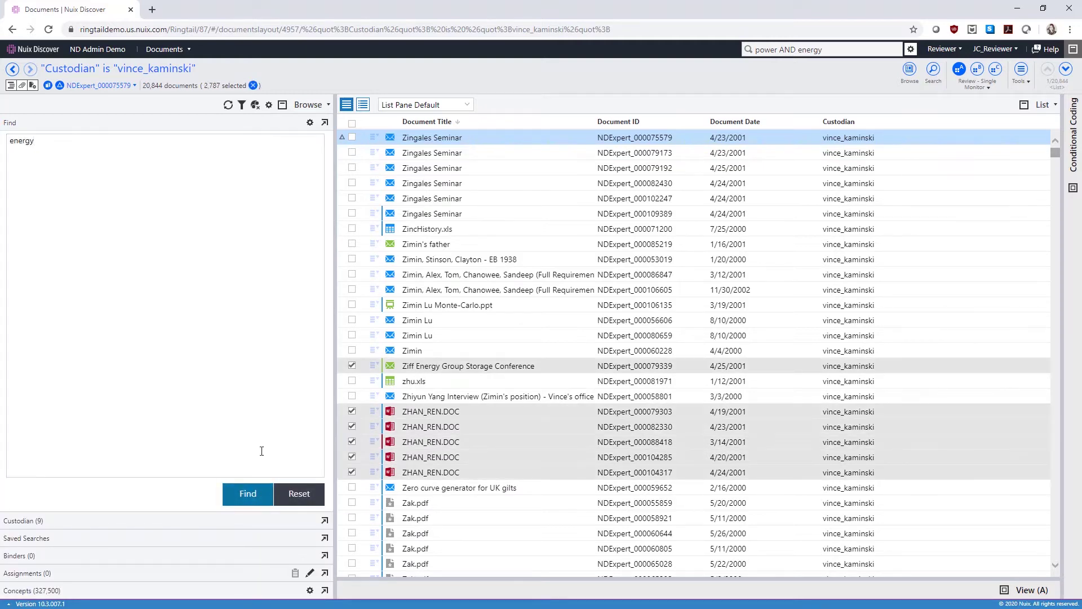
{"action": "left_click", "coordinate": [363, 105]}
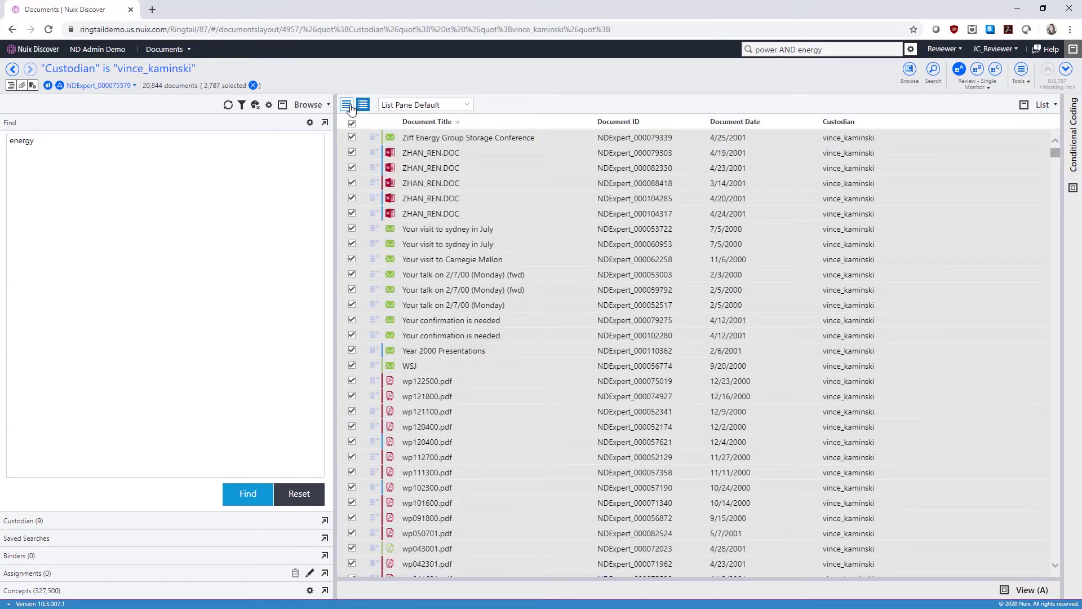
Return to the full vince_kaminski list, clear the selection, and step back then forward.
{"action": "left_click", "coordinate": [347, 106]}
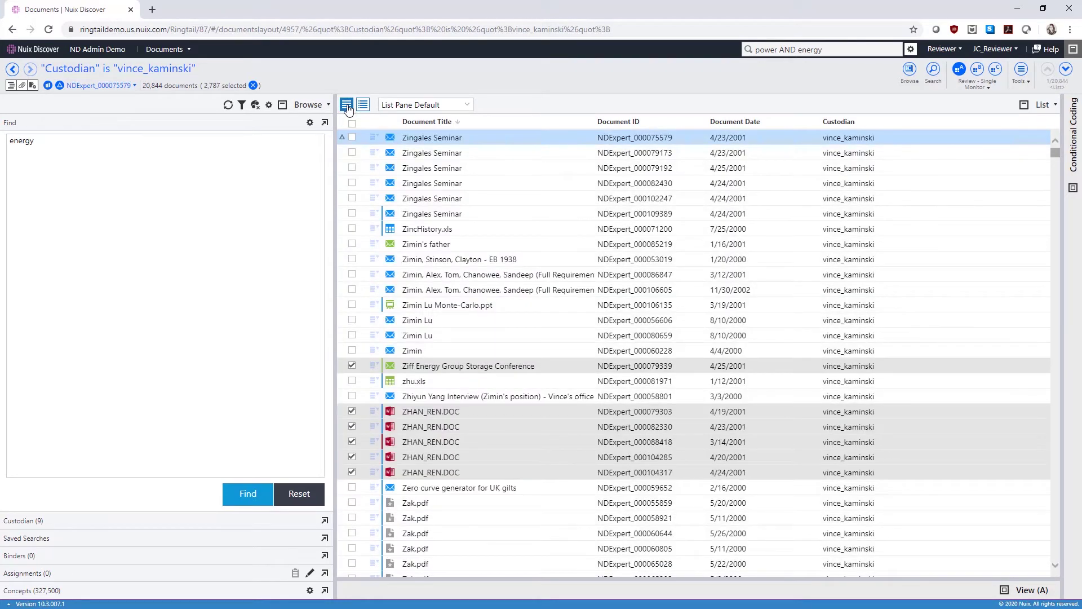
{"action": "left_click", "coordinate": [253, 86]}
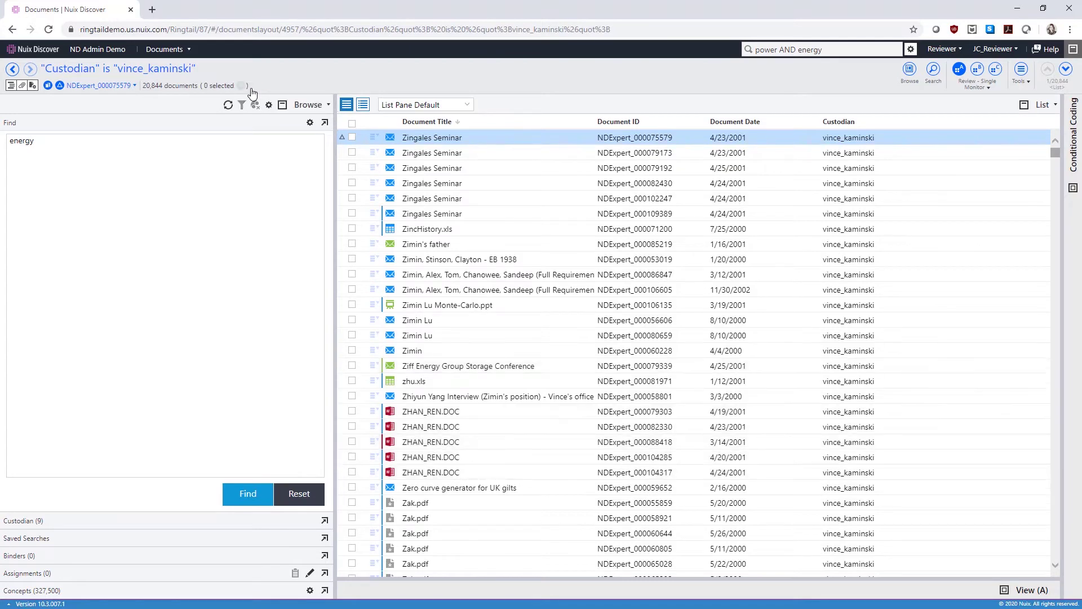
{"action": "left_click", "coordinate": [12, 70]}
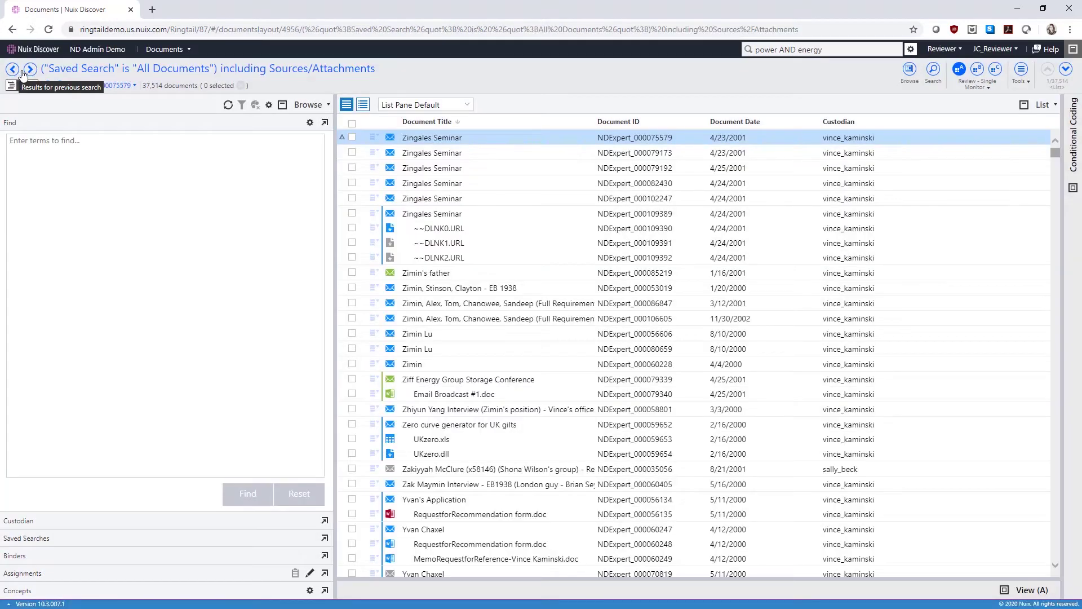
{"action": "left_click", "coordinate": [30, 69]}
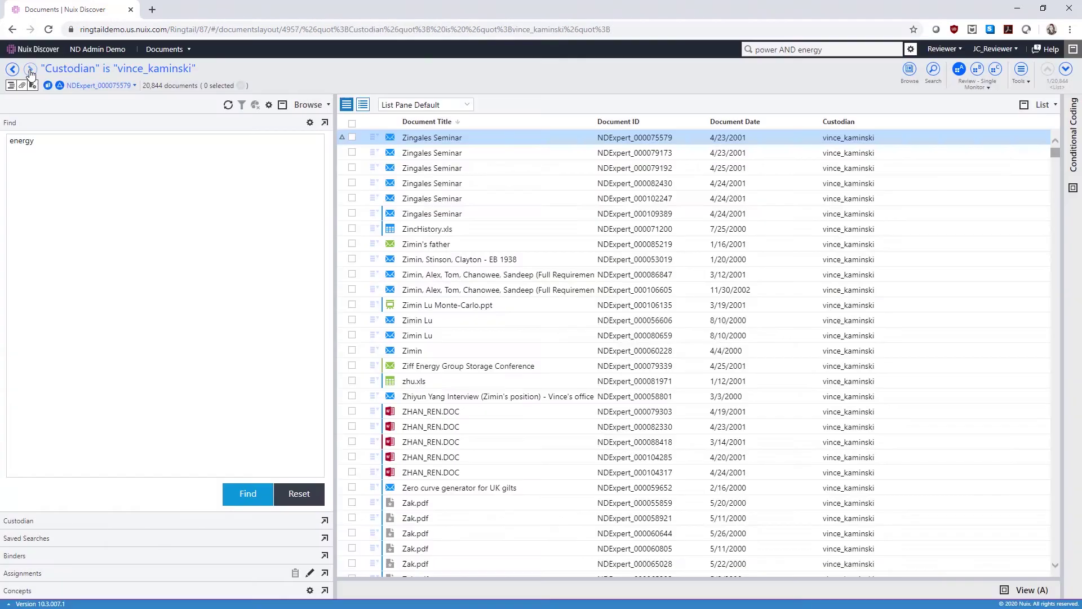
{"action": "left_click", "coordinate": [986, 94]}
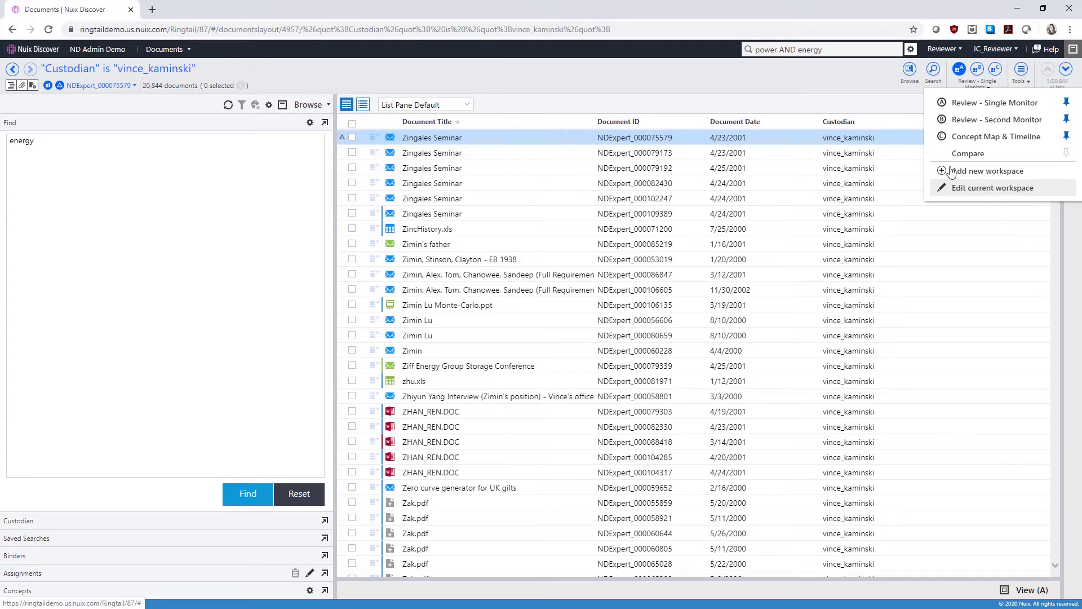
{"action": "left_click", "coordinate": [734, 77]}
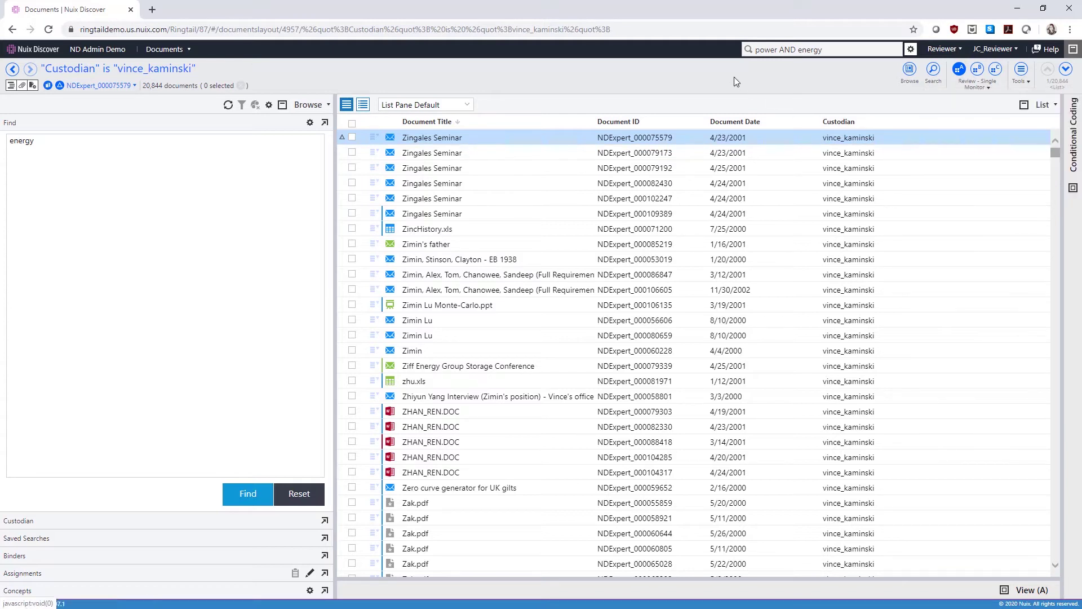
Open the Zingales Seminar email in the second-monitor linked workspace.
{"action": "left_click", "coordinate": [377, 139]}
{"action": "mouse_move", "coordinate": [412, 163]}
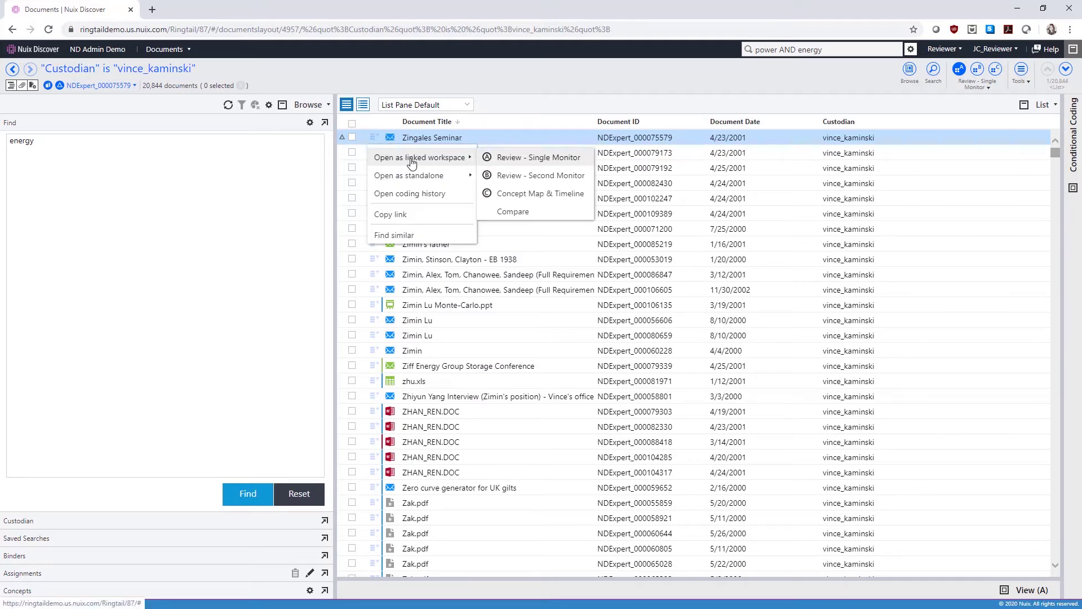
{"action": "left_click", "coordinate": [569, 179]}
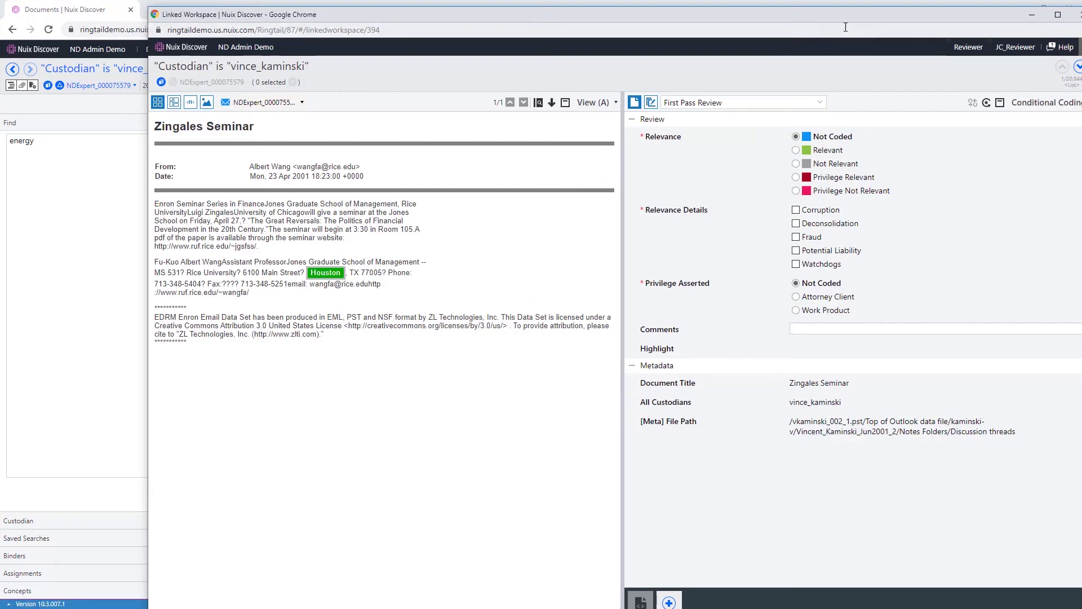
Move the linked workspace aside, page to the next document and back, then close it.
{"action": "left_click_drag", "start_coordinate": [892, 21], "coordinate": [831, 46]}
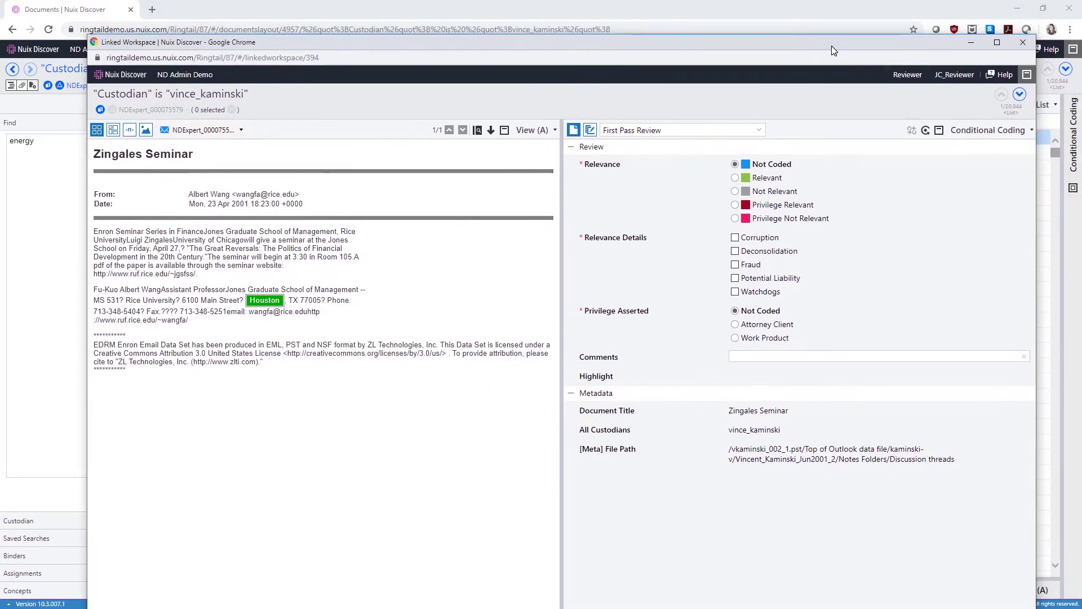
{"action": "left_click", "coordinate": [1020, 95]}
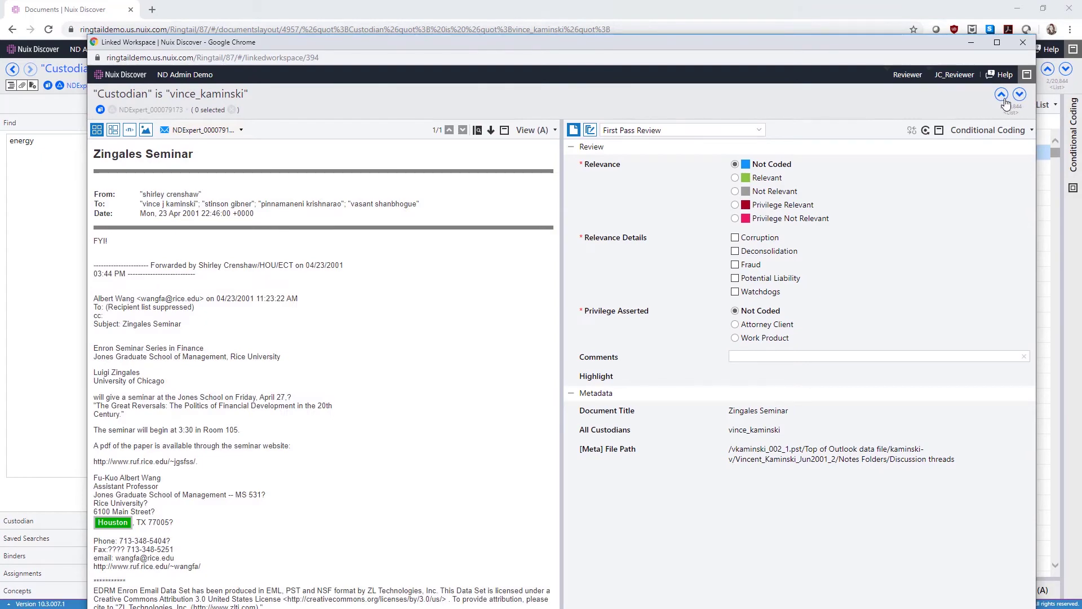
{"action": "left_click", "coordinate": [999, 97]}
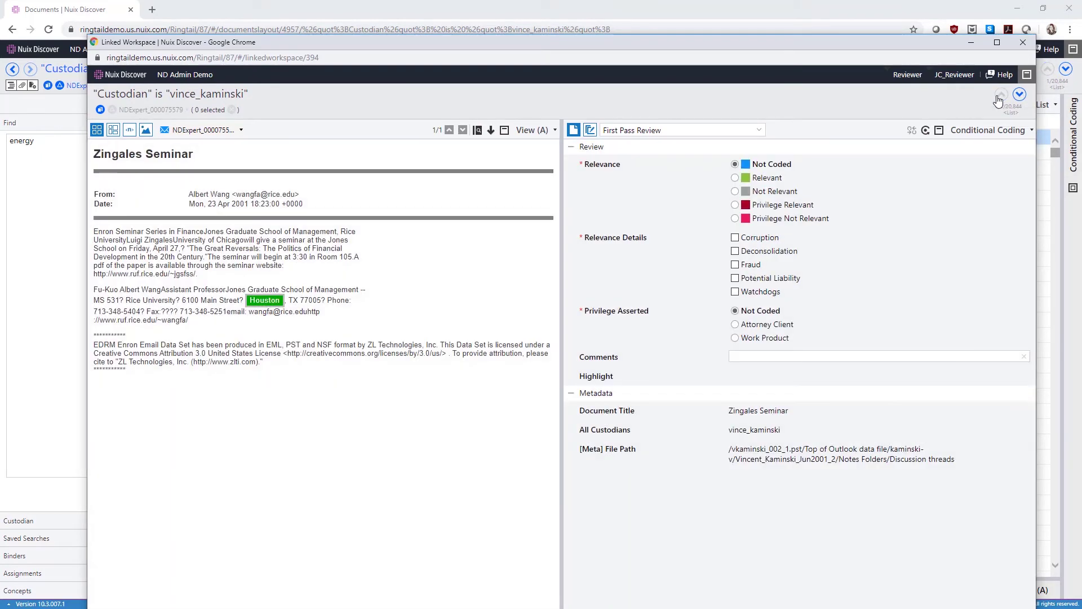
{"action": "left_click", "coordinate": [1022, 43]}
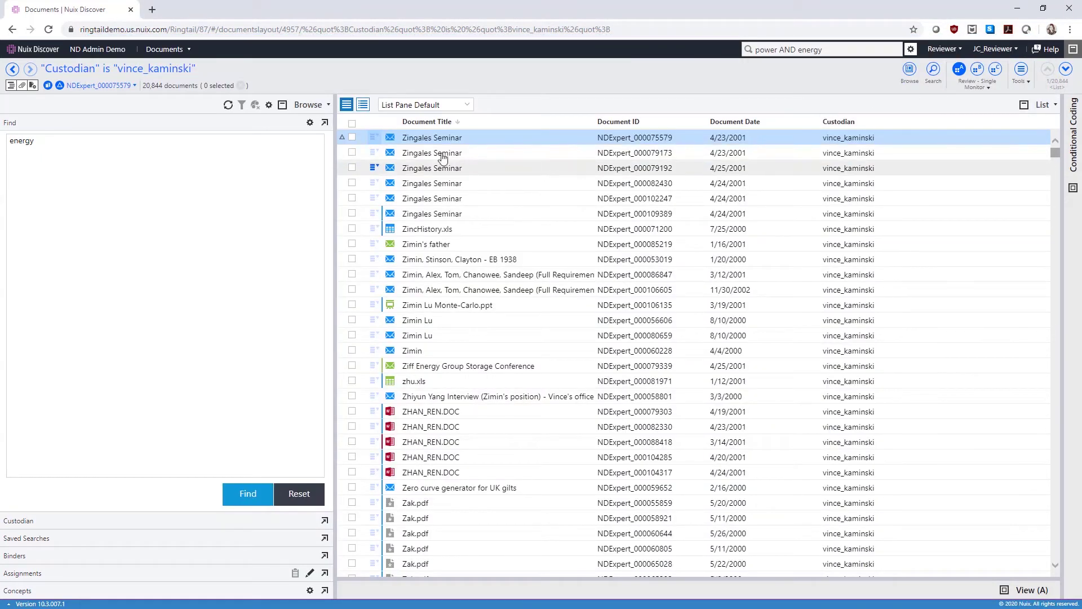
{"action": "left_click", "coordinate": [133, 87]}
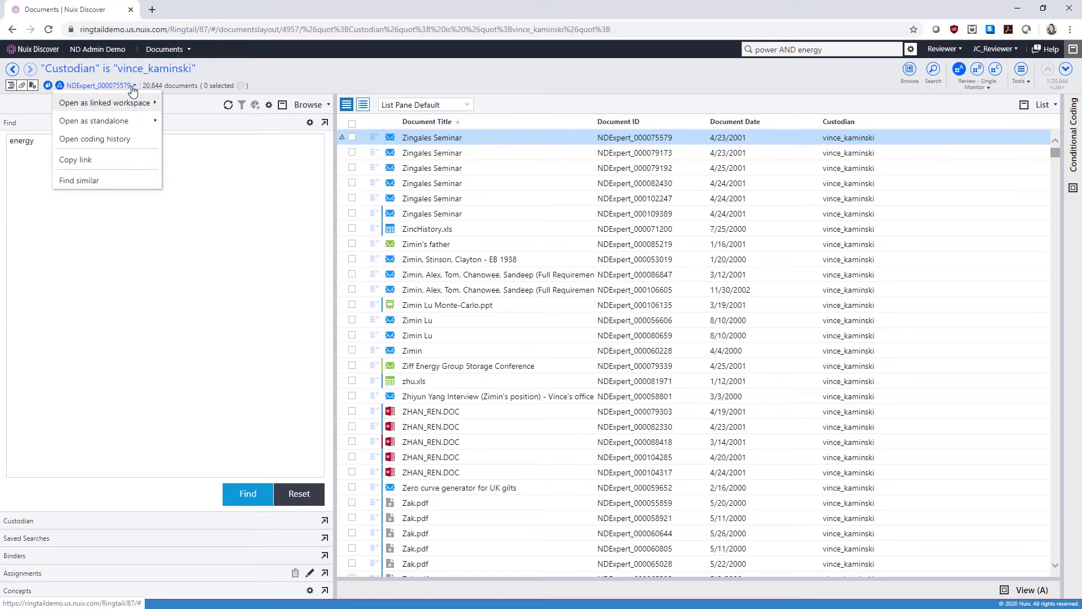
{"action": "left_click", "coordinate": [407, 76]}
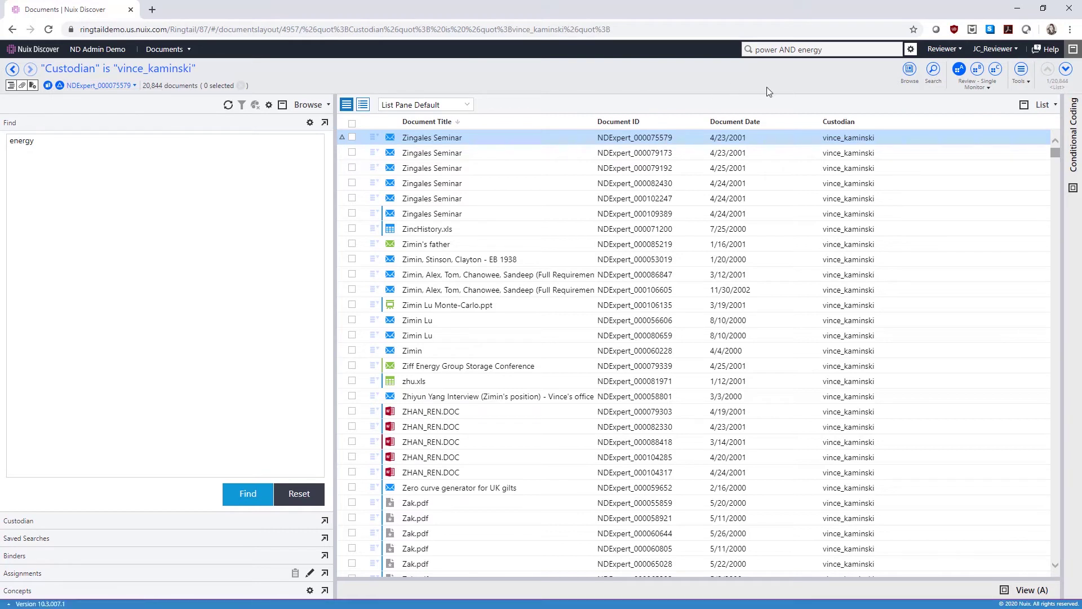
{"action": "left_click", "coordinate": [1019, 51]}
{"action": "mouse_move", "coordinate": [1002, 76]}
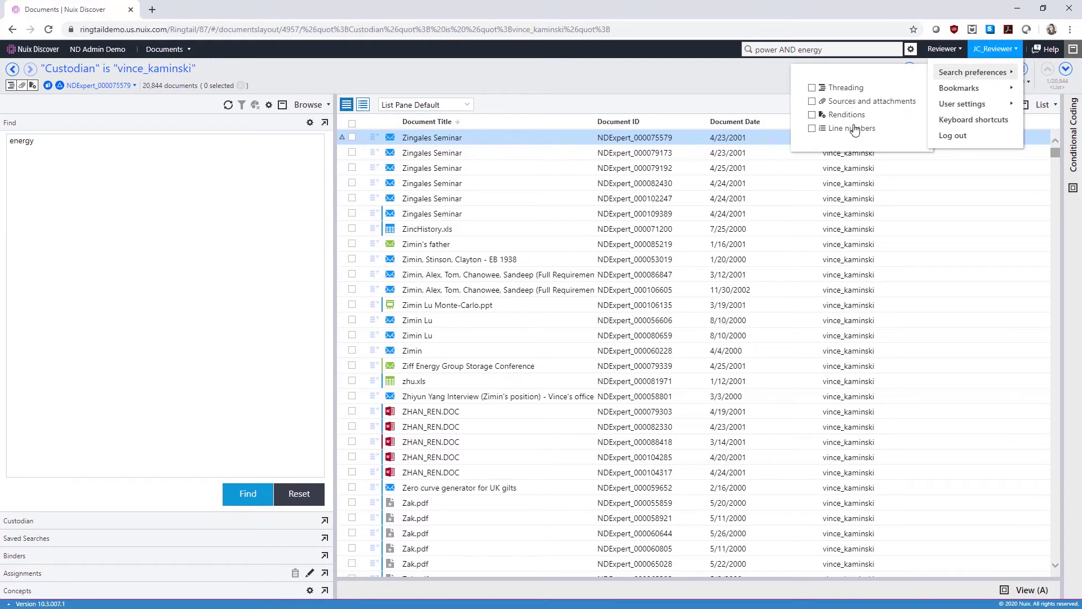
{"action": "mouse_move", "coordinate": [967, 90]}
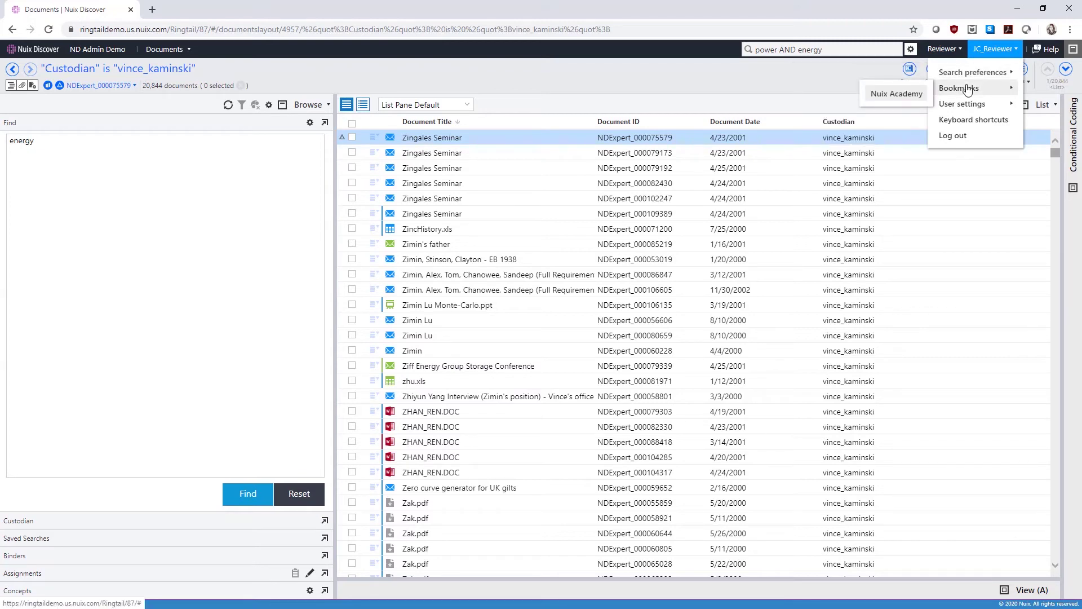
{"action": "left_click", "coordinate": [984, 120]}
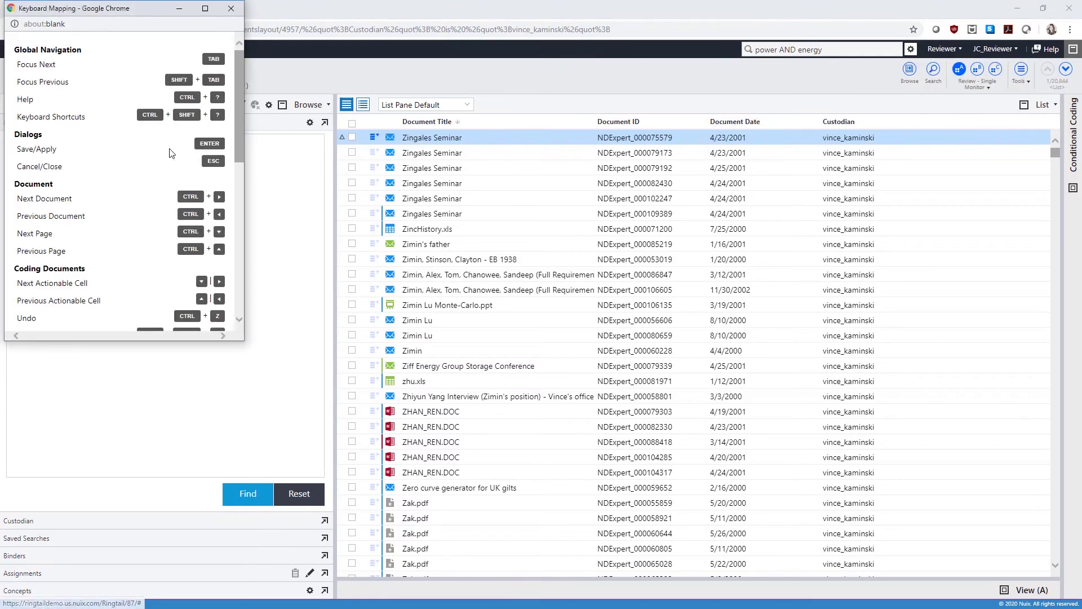
{"action": "left_click", "coordinate": [205, 9]}
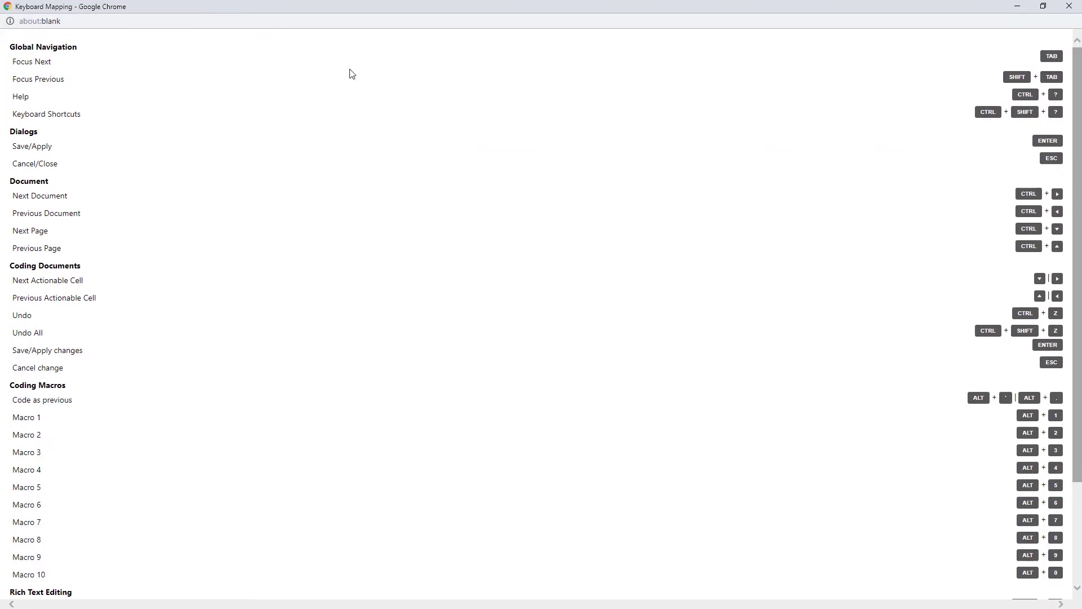
{"action": "left_click", "coordinate": [1069, 7]}
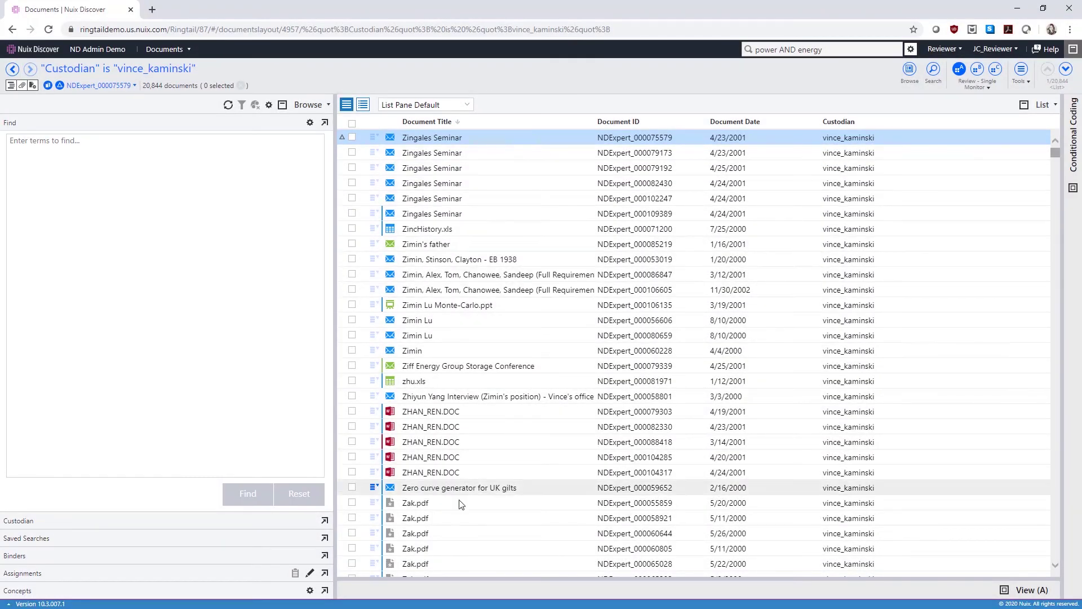
Open the Important Docs binder in the View pane and step through three search hits.
{"action": "left_click", "coordinate": [258, 557]}
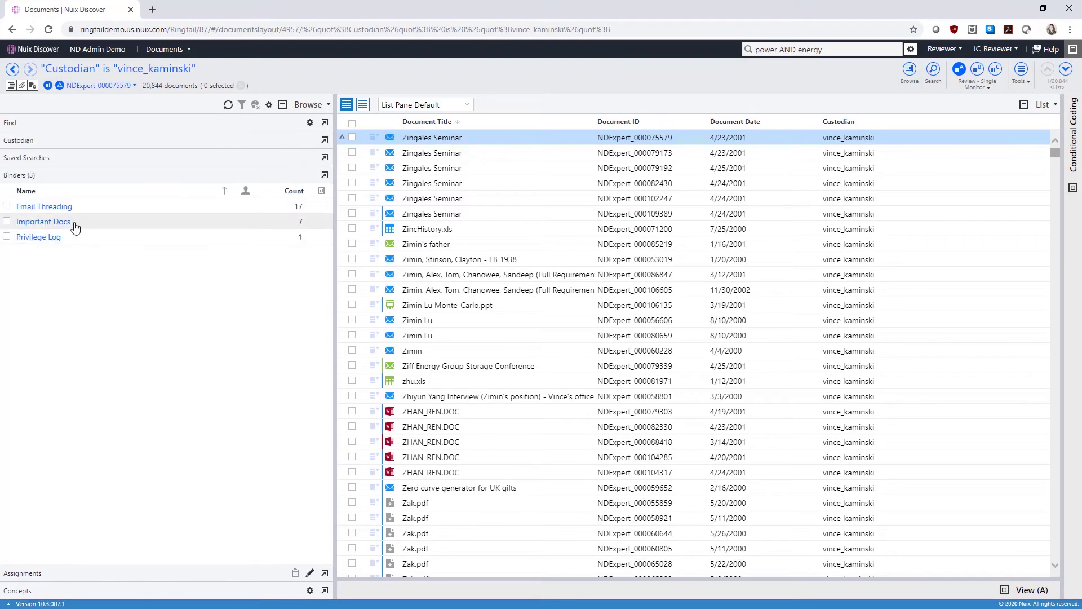
{"action": "left_click", "coordinate": [67, 222]}
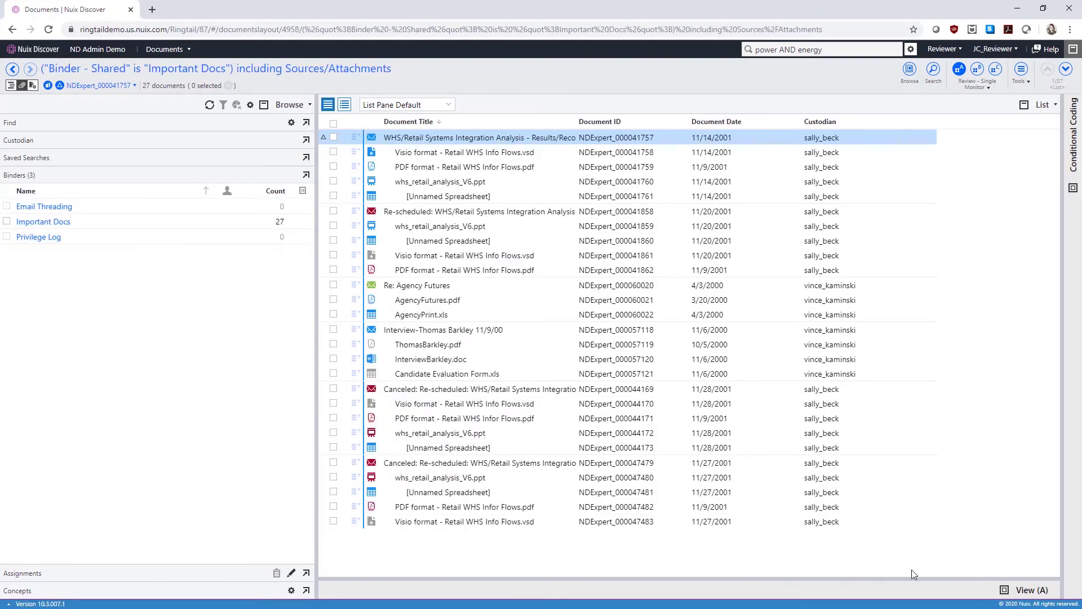
{"action": "left_click", "coordinate": [1004, 590]}
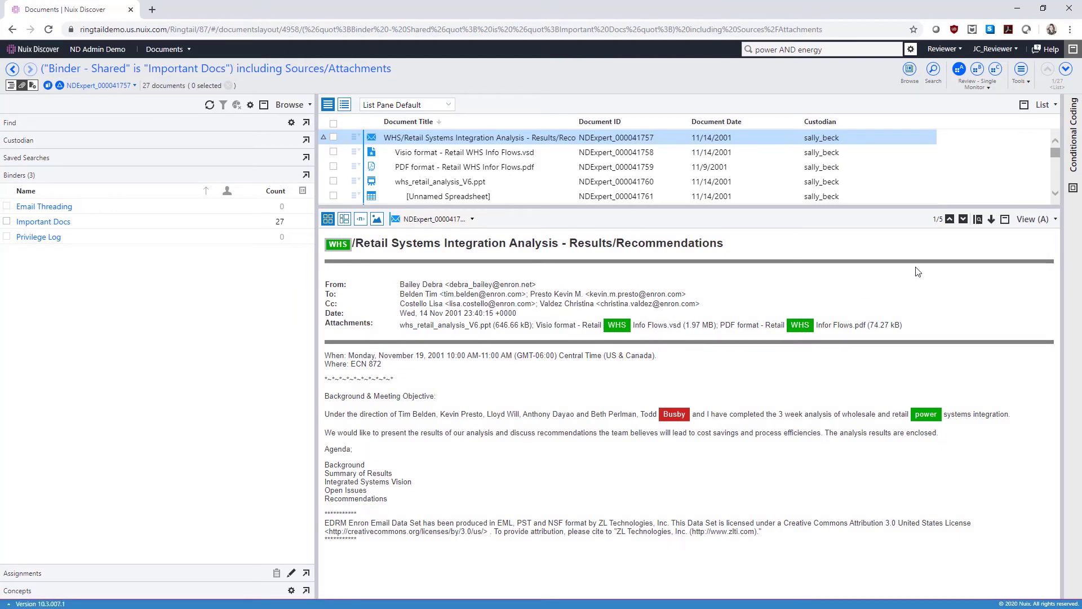
{"action": "left_click", "coordinate": [963, 220]}
{"action": "left_click", "coordinate": [963, 220]}
{"action": "left_click", "coordinate": [963, 219]}
Add 'meeting' as a keyword highlight and turn off all other highlight terms.
{"action": "left_click", "coordinate": [978, 220]}
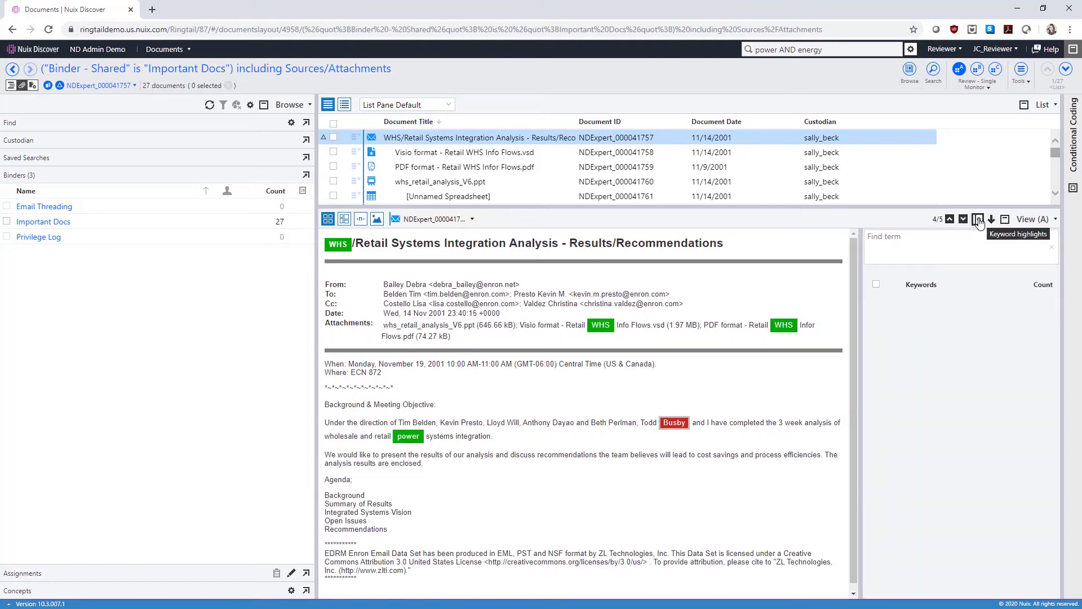
{"action": "left_click", "coordinate": [876, 302]}
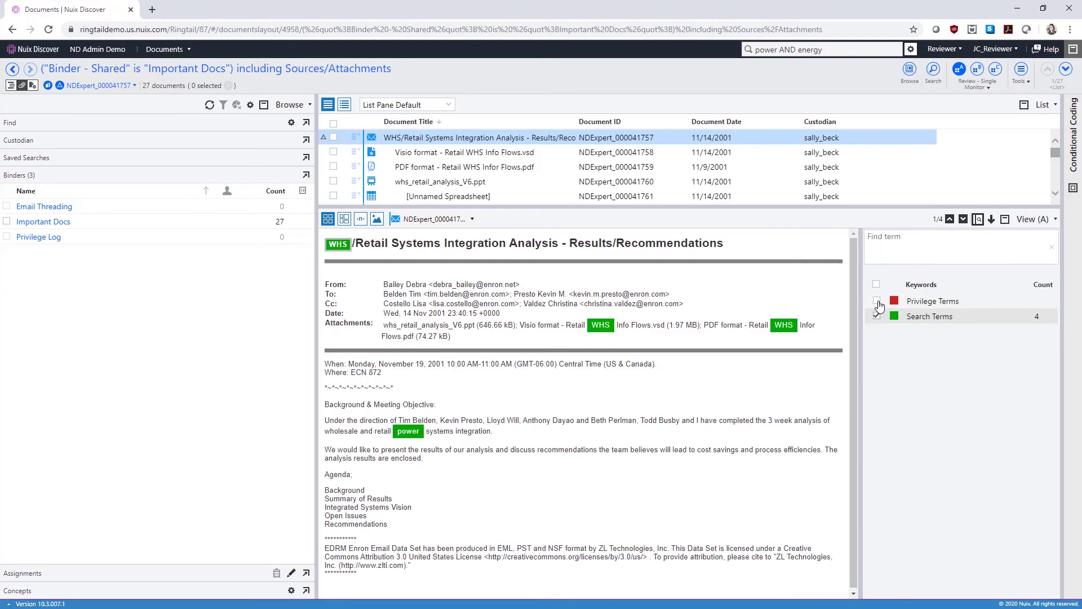
{"action": "left_click", "coordinate": [877, 302]}
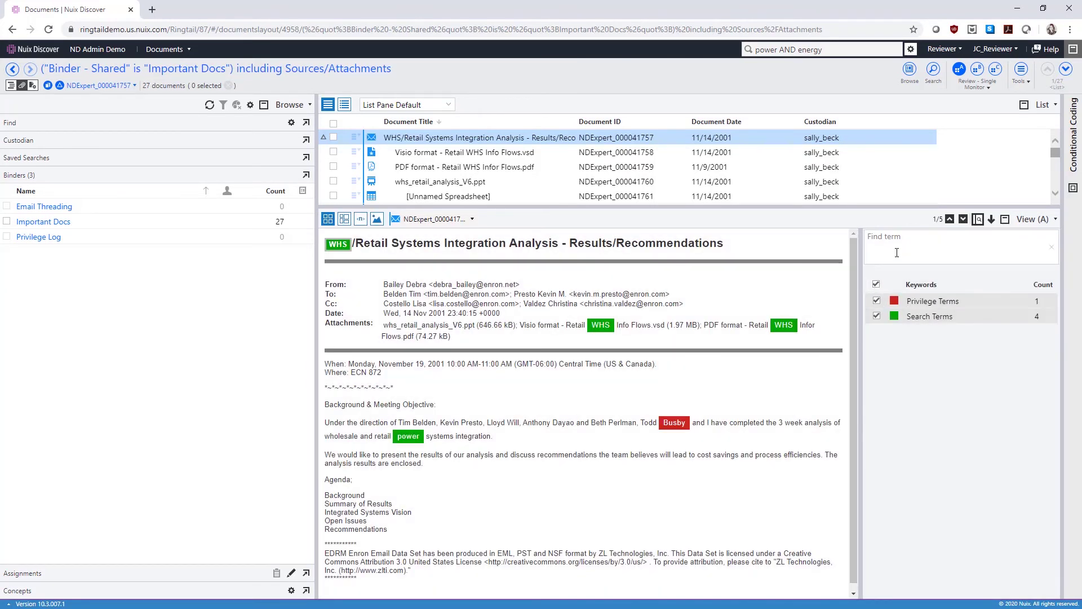
{"action": "left_click", "coordinate": [897, 252]}
{"action": "type", "text": "meeting"}
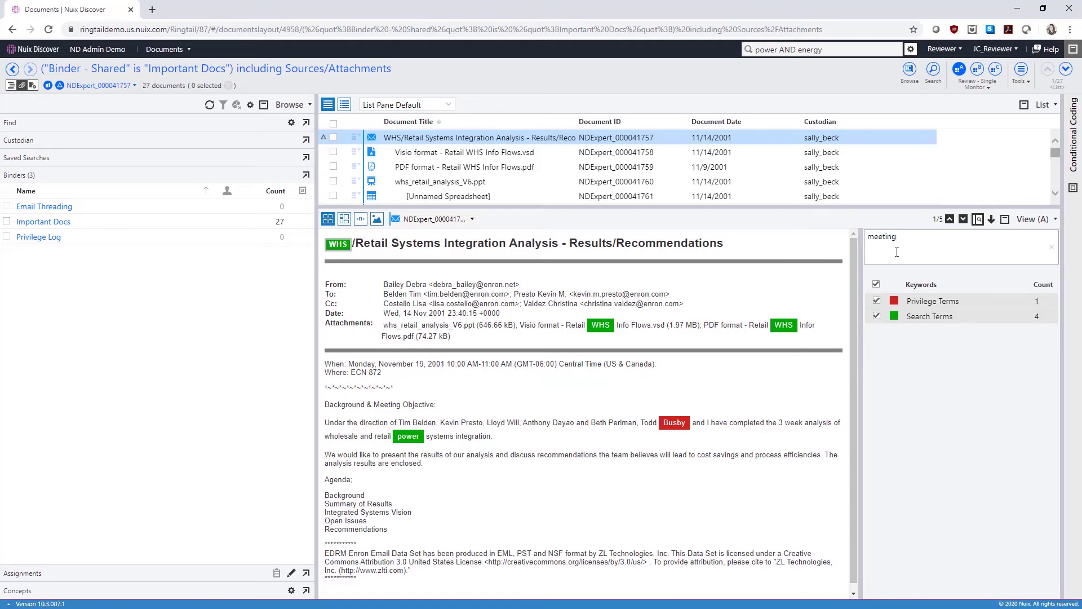
{"action": "key", "text": "Return"}
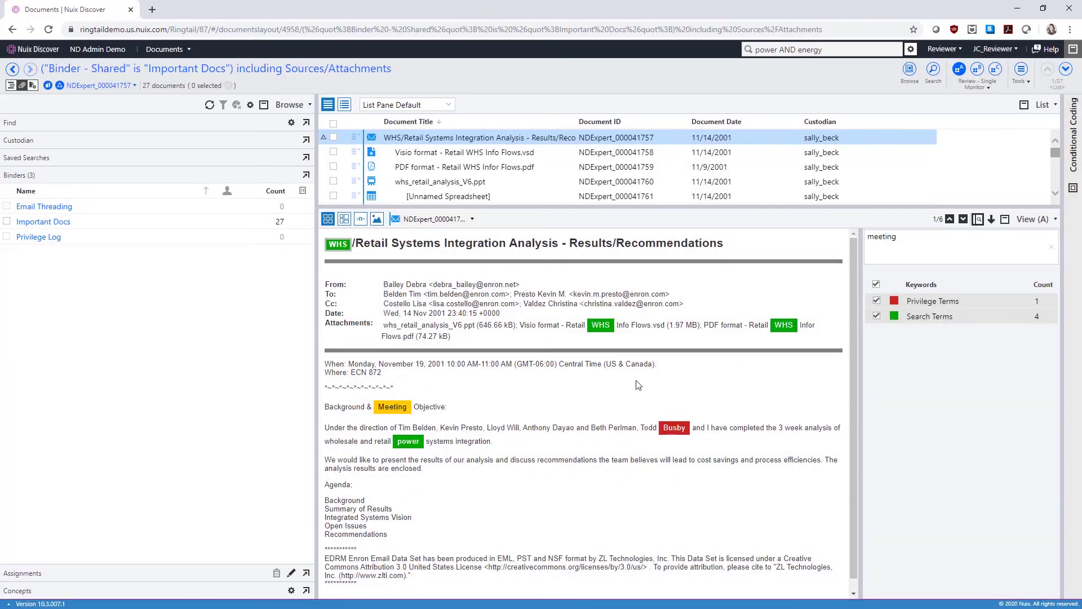
{"action": "left_click", "coordinate": [876, 284]}
{"action": "left_click", "coordinate": [978, 220]}
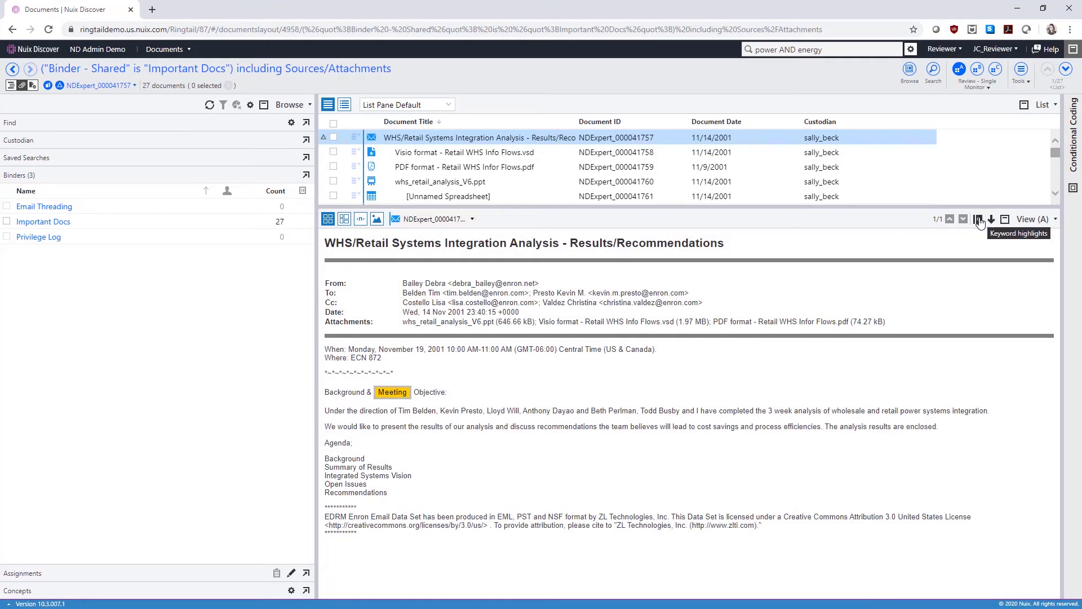
Preview the email in Word Online, then its whs_retail_analysis_V6.ppt and Unnamed Spreadsheet attachments.
{"action": "left_click", "coordinate": [359, 225]}
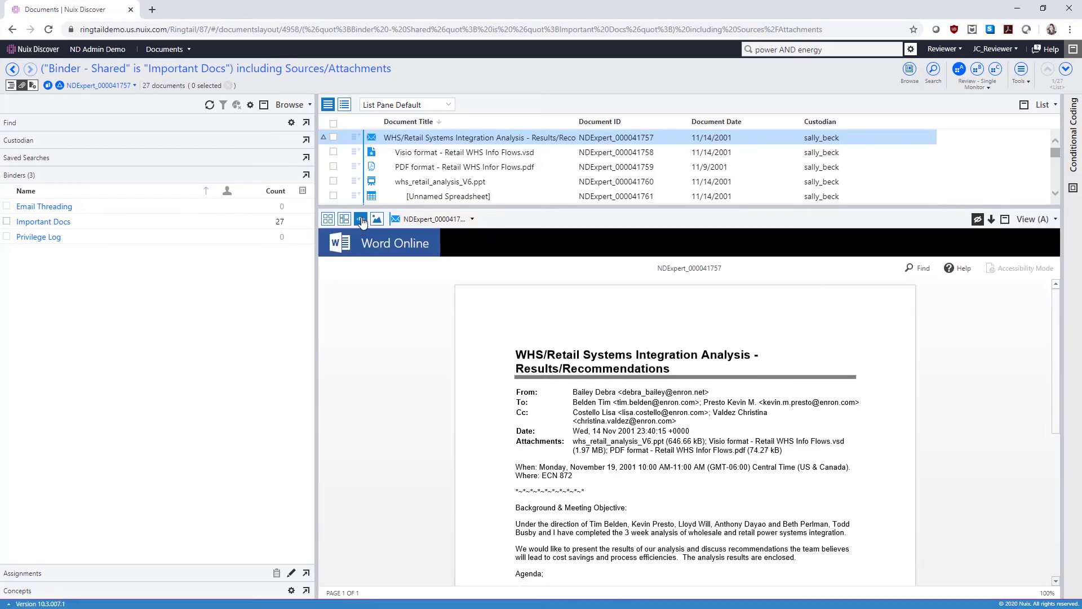
{"action": "left_click", "coordinate": [444, 182]}
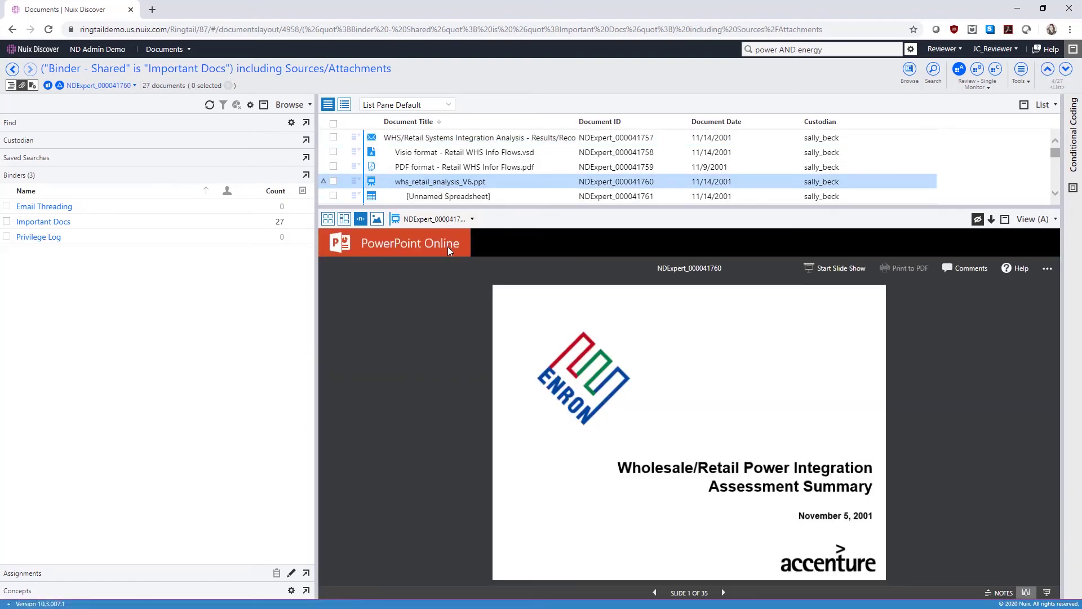
{"action": "left_click", "coordinate": [447, 199]}
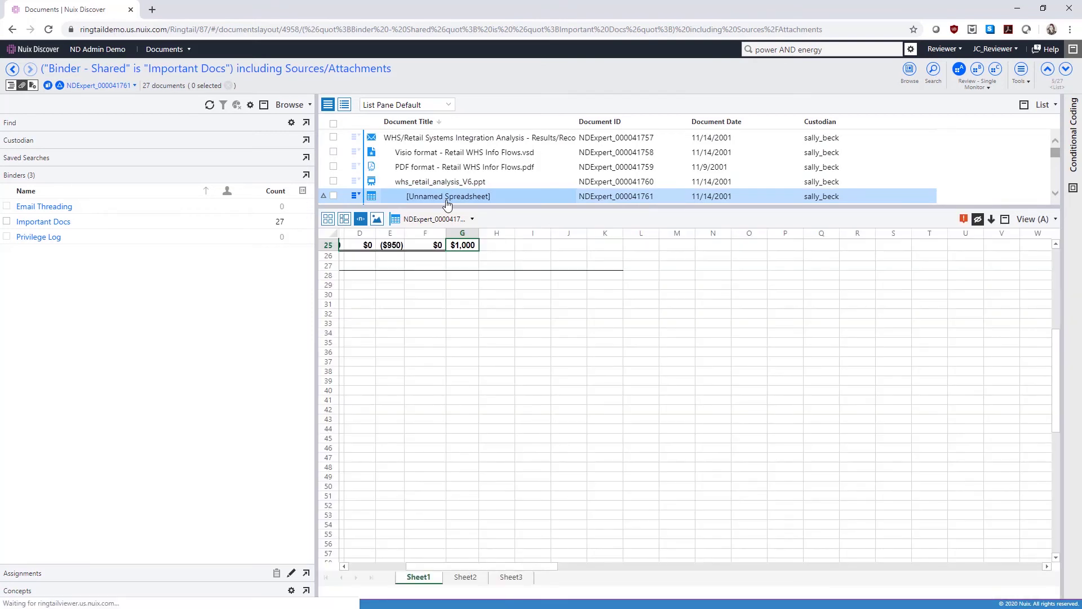
{"action": "scroll", "coordinate": [482, 466], "scroll_direction": "up", "scroll_amount": 8}
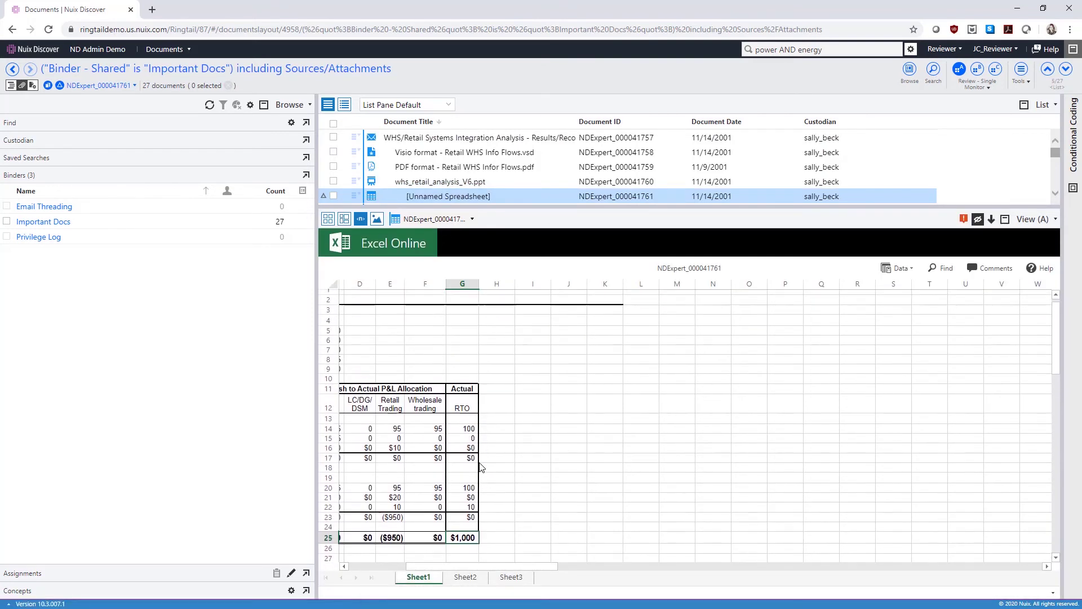
{"action": "left_click_drag", "start_coordinate": [504, 568], "coordinate": [412, 576]}
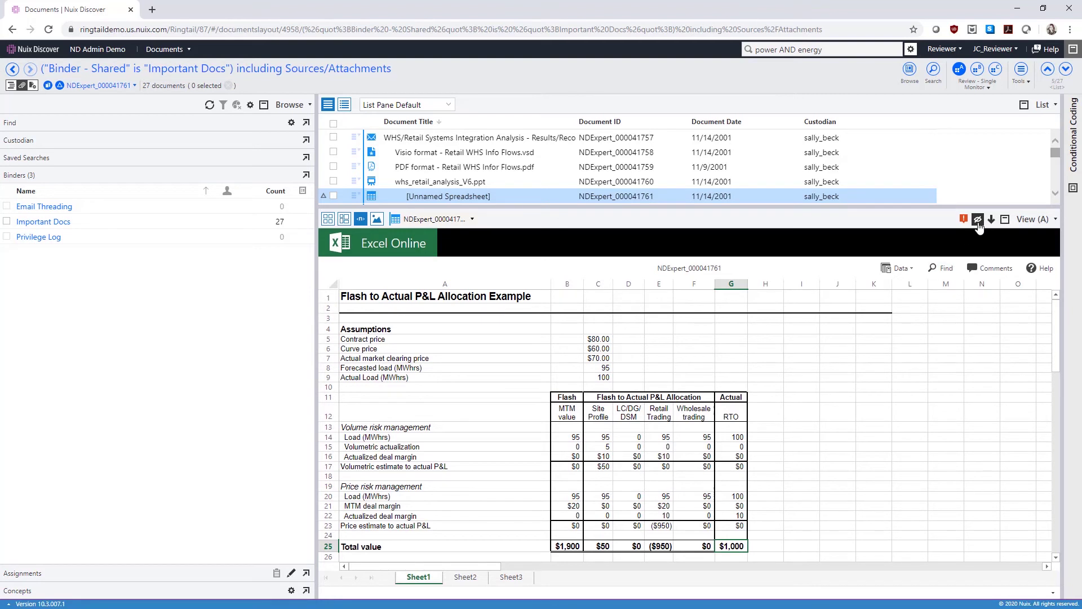
{"action": "mouse_move", "coordinate": [965, 223]}
Show the PDF Retail WHS Infor Flows document as page images and delete its Retail highlights.
{"action": "left_click", "coordinate": [429, 172]}
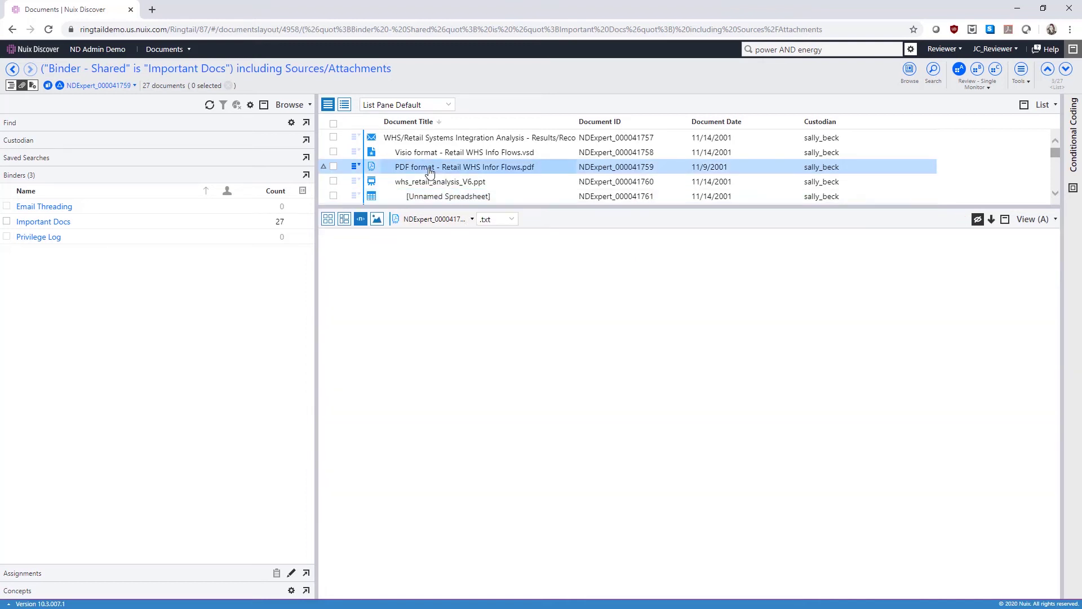
{"action": "left_click", "coordinate": [377, 221]}
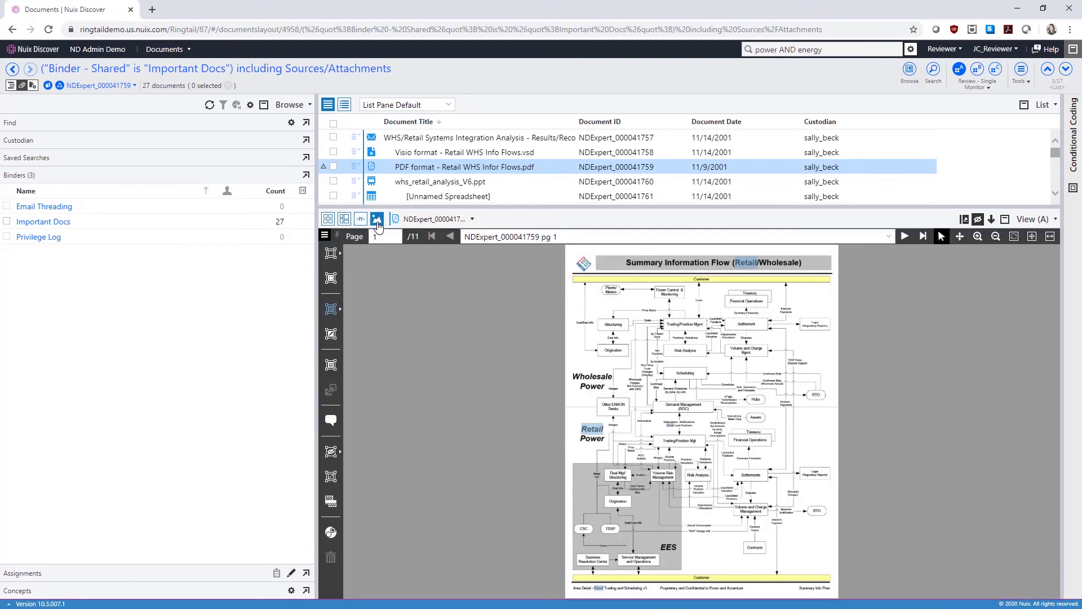
{"action": "left_click", "coordinate": [337, 254]}
{"action": "left_click", "coordinate": [341, 309]}
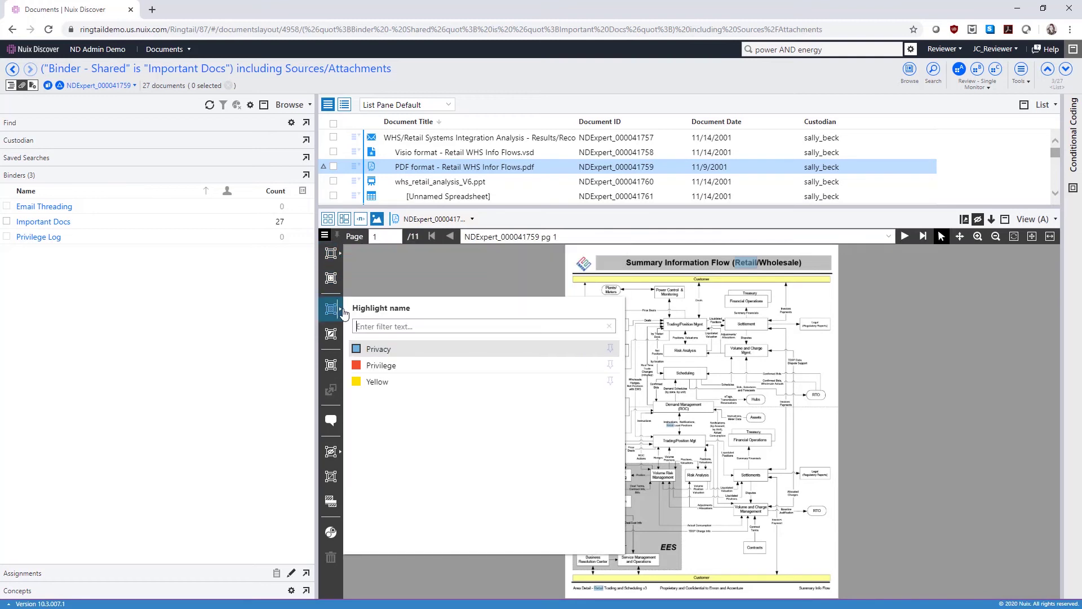
{"action": "left_click", "coordinate": [362, 265]}
{"action": "left_click", "coordinate": [330, 532]}
{"action": "left_click", "coordinate": [330, 558]}
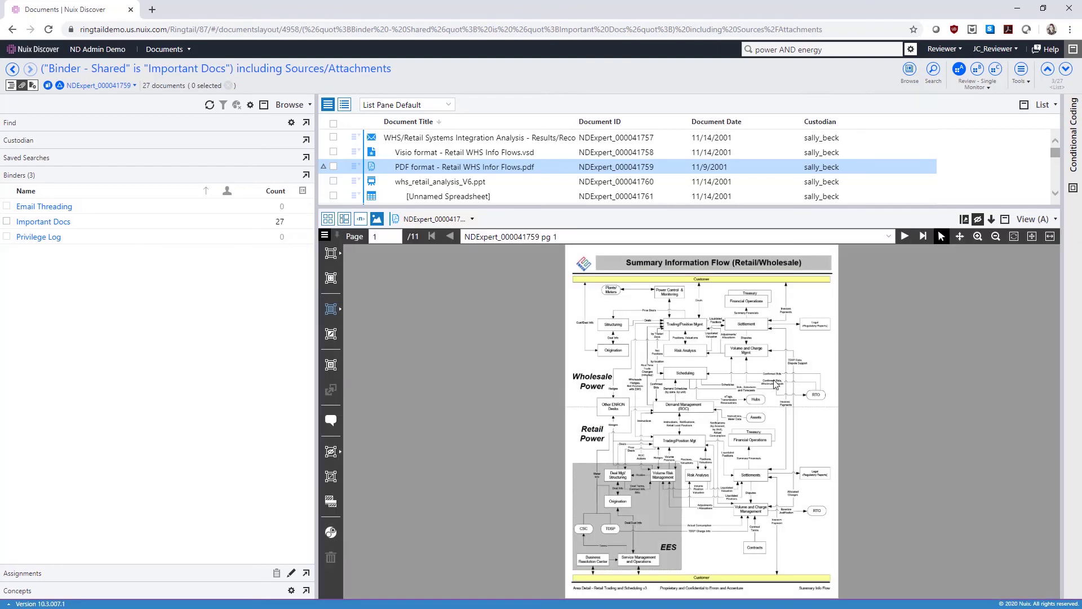
Search the PDF for 'power' and apply the Privacy highlight to all six hits.
{"action": "left_click", "coordinate": [964, 219]}
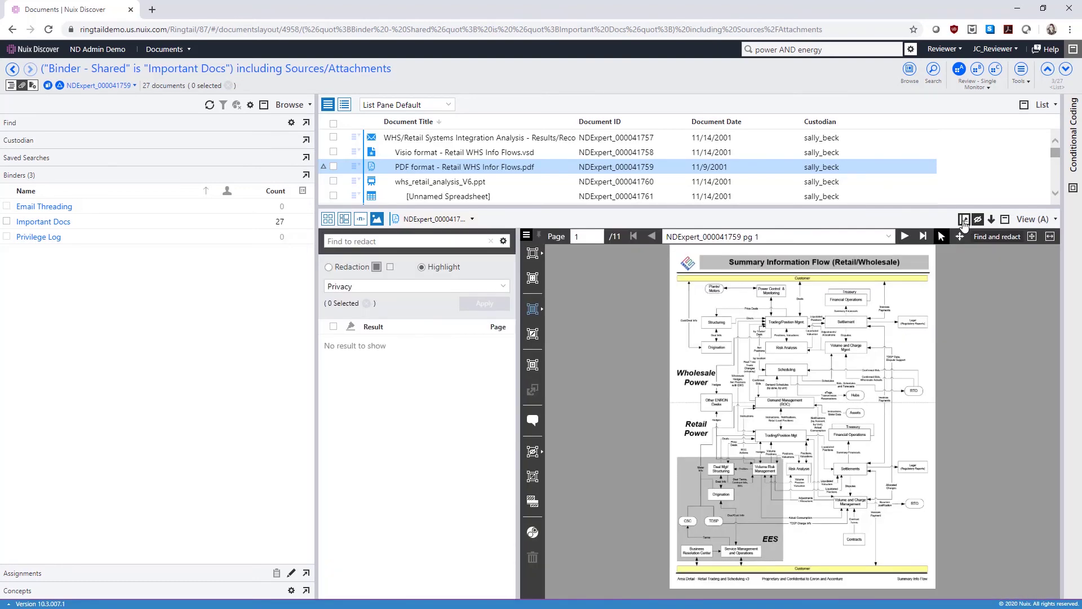
{"action": "left_click", "coordinate": [372, 241]}
{"action": "type", "text": "pow"}
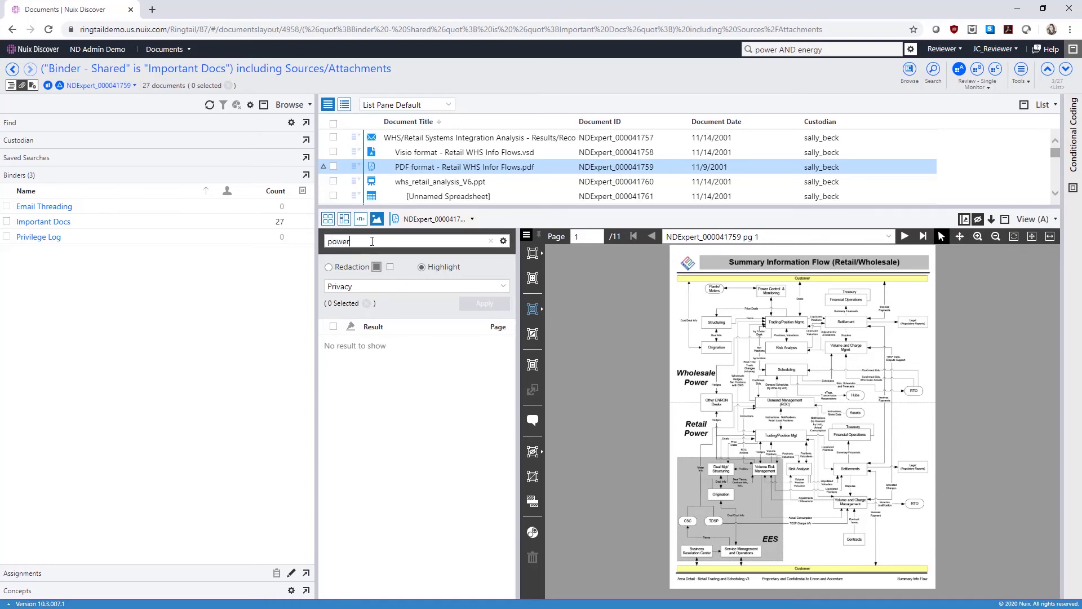
{"action": "type", "text": "er"}
{"action": "key", "text": "Return"}
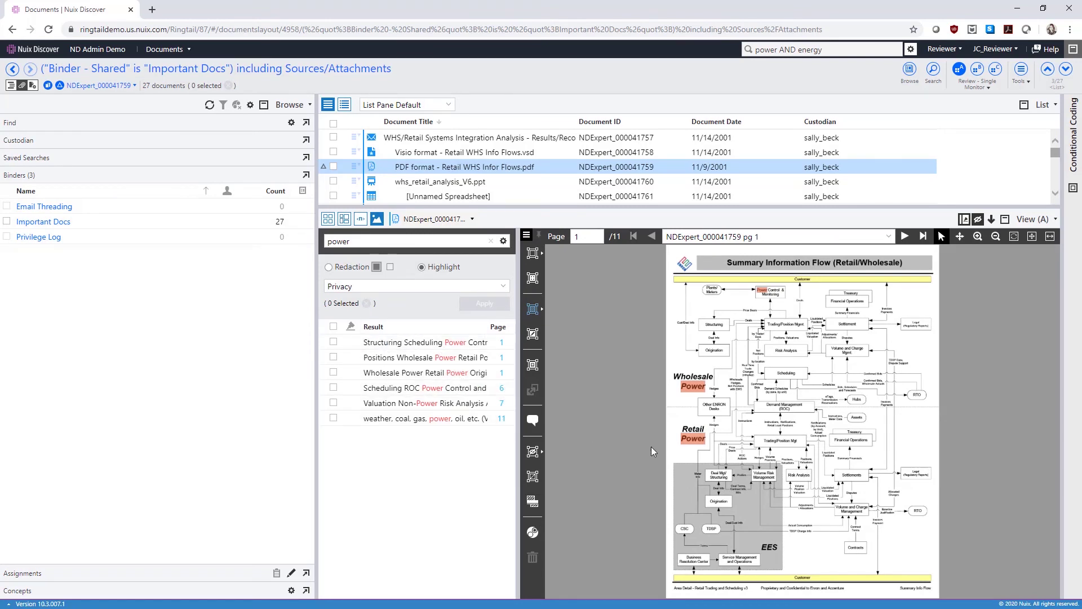
{"action": "left_click", "coordinate": [333, 387]}
{"action": "left_click", "coordinate": [333, 403]}
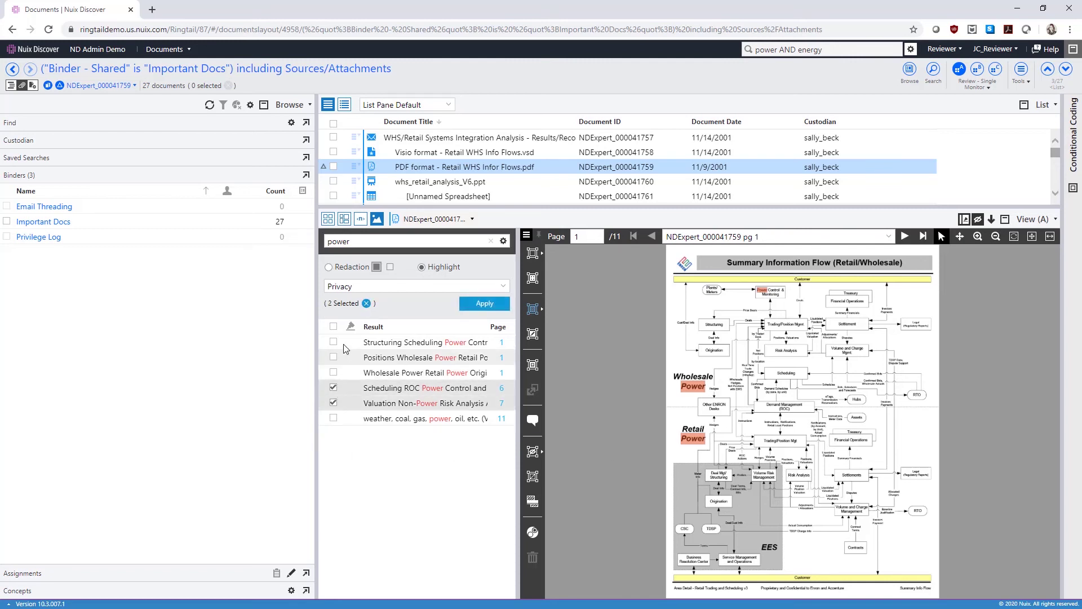
{"action": "left_click", "coordinate": [367, 303]}
{"action": "left_click", "coordinate": [333, 326]}
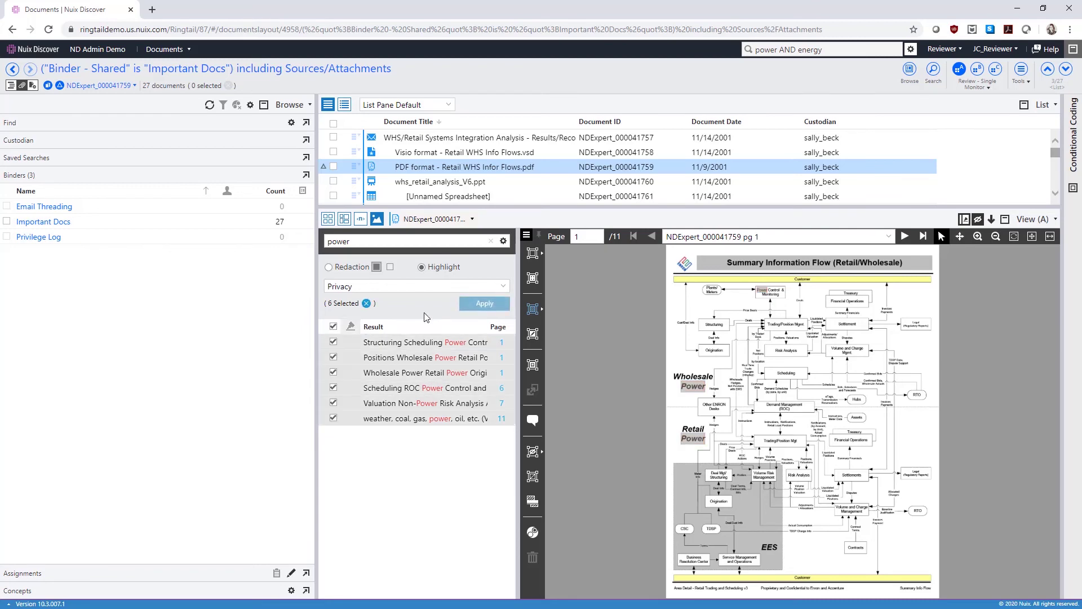
{"action": "left_click", "coordinate": [478, 305]}
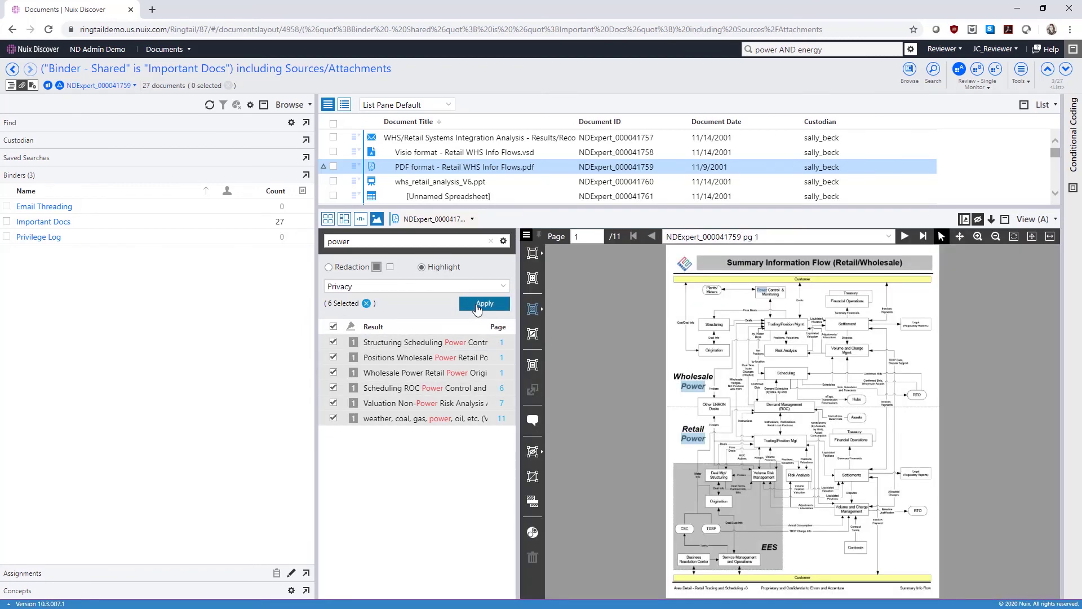
Code the WHS/Retail Systems Integration Analysis email as Not Relevant using the First Pass Review form.
{"action": "left_click", "coordinate": [410, 140]}
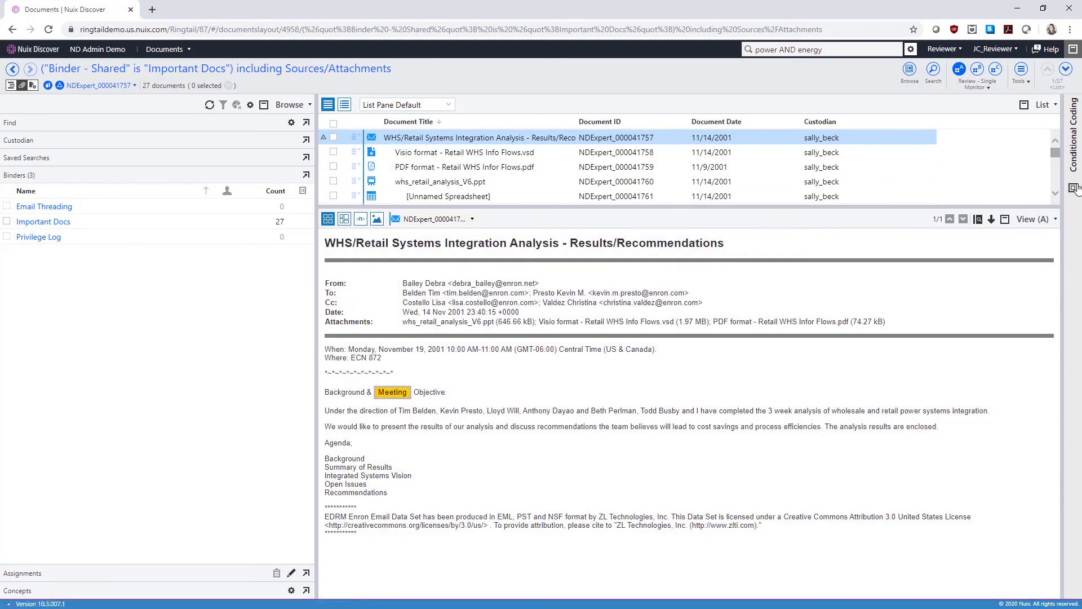
{"action": "left_click", "coordinate": [1074, 187]}
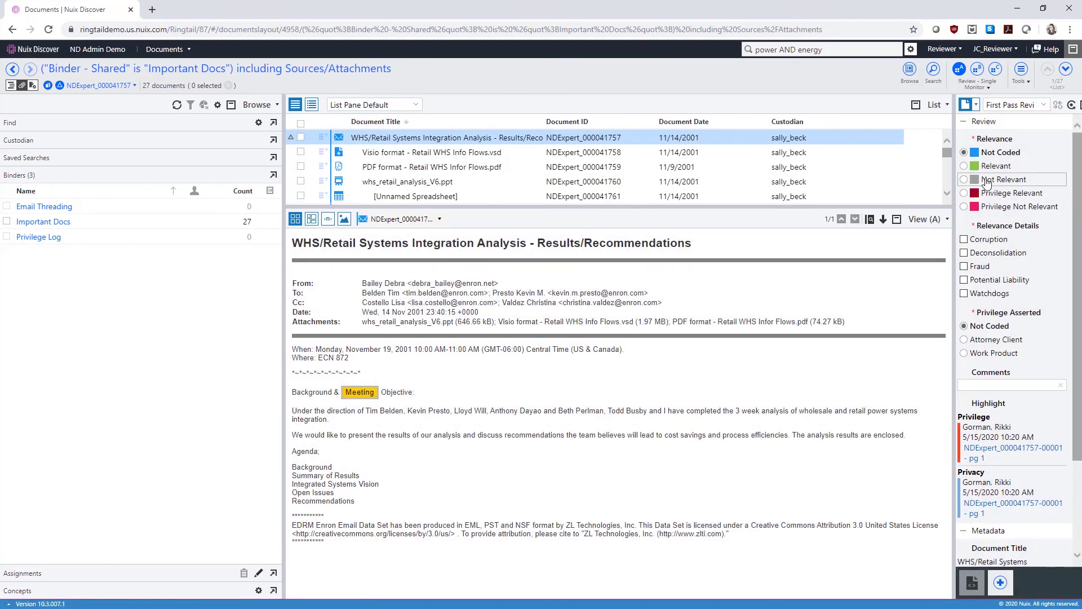
{"action": "left_click_drag", "start_coordinate": [955, 170], "coordinate": [691, 198]}
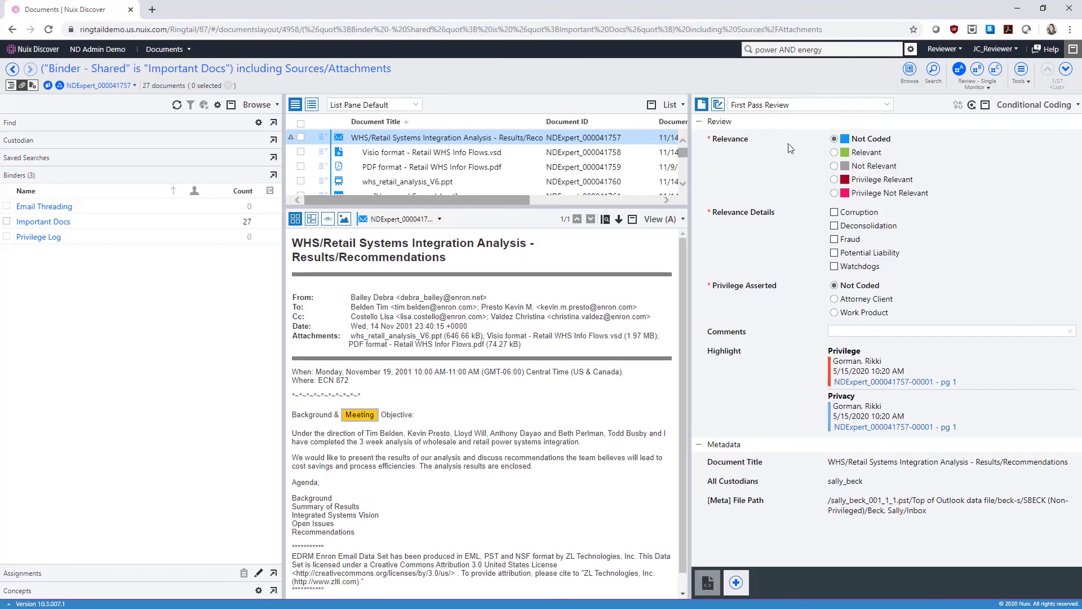
{"action": "left_click", "coordinate": [888, 106]}
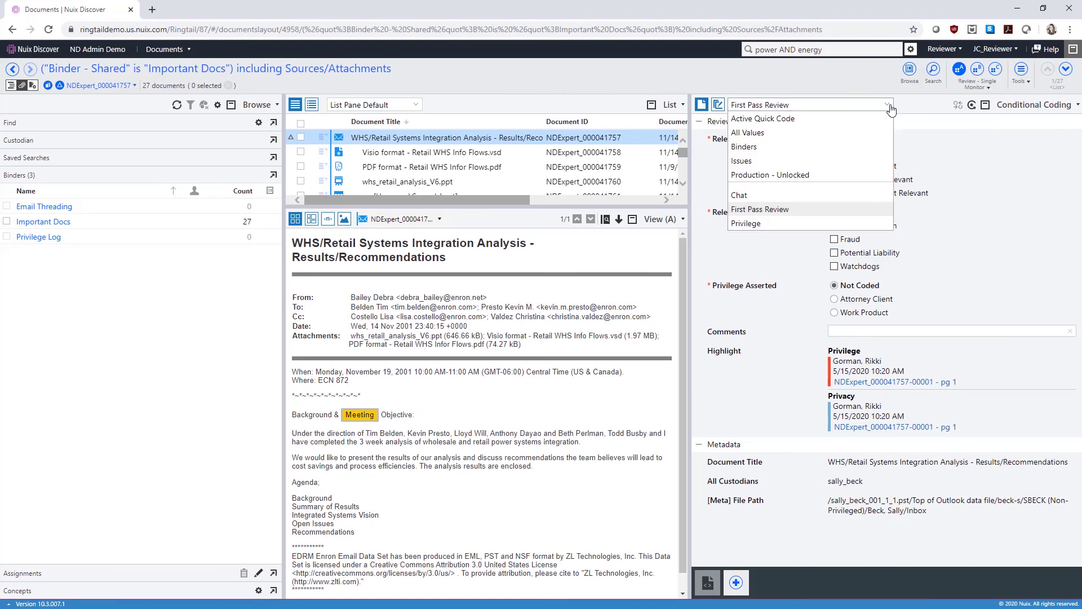
{"action": "left_click", "coordinate": [875, 213]}
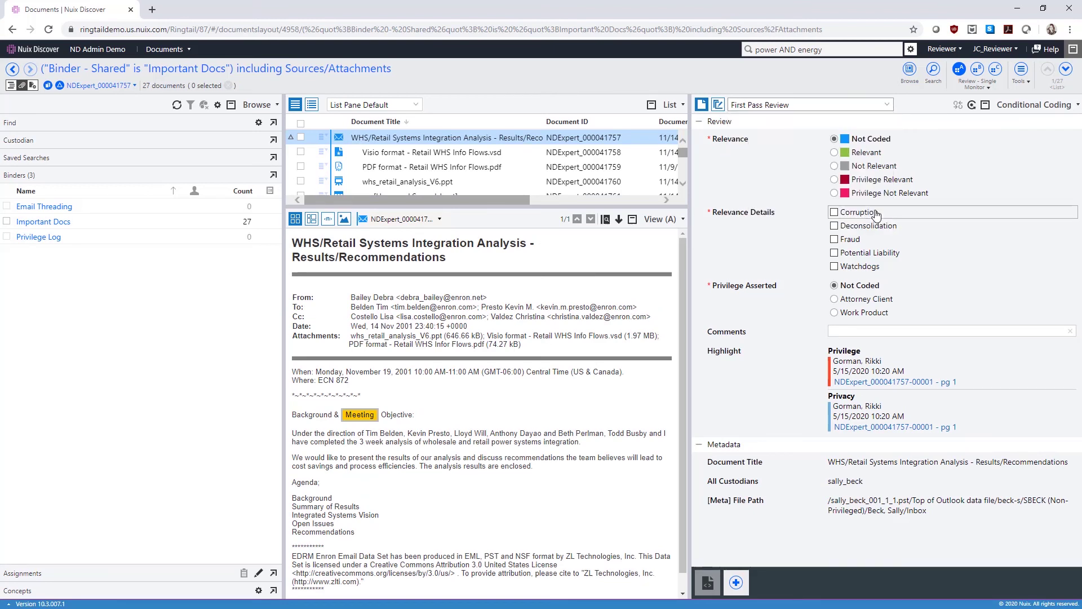
{"action": "left_click", "coordinate": [834, 171]}
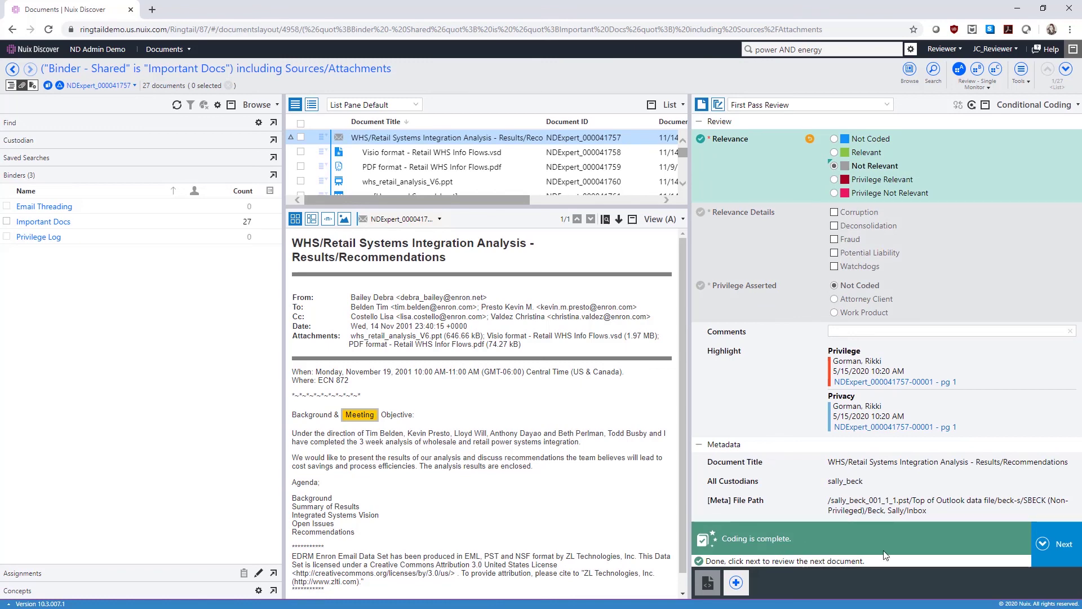
Code the Visio document Relevant with Corruption, leave privilege Not Coded, and advance to the PDF.
{"action": "left_click", "coordinate": [1052, 544]}
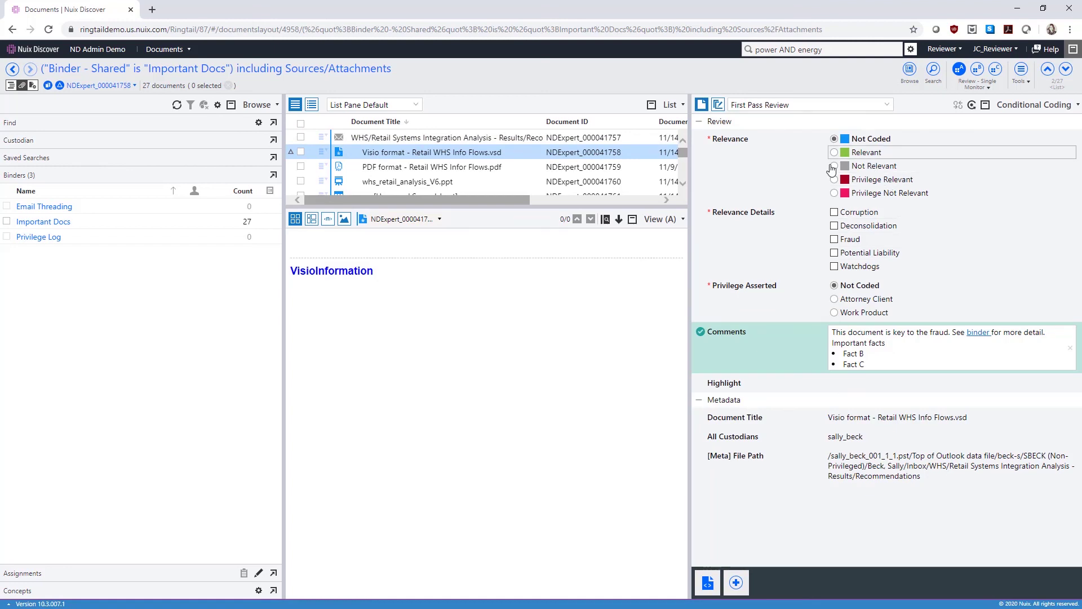
{"action": "left_click", "coordinate": [834, 152]}
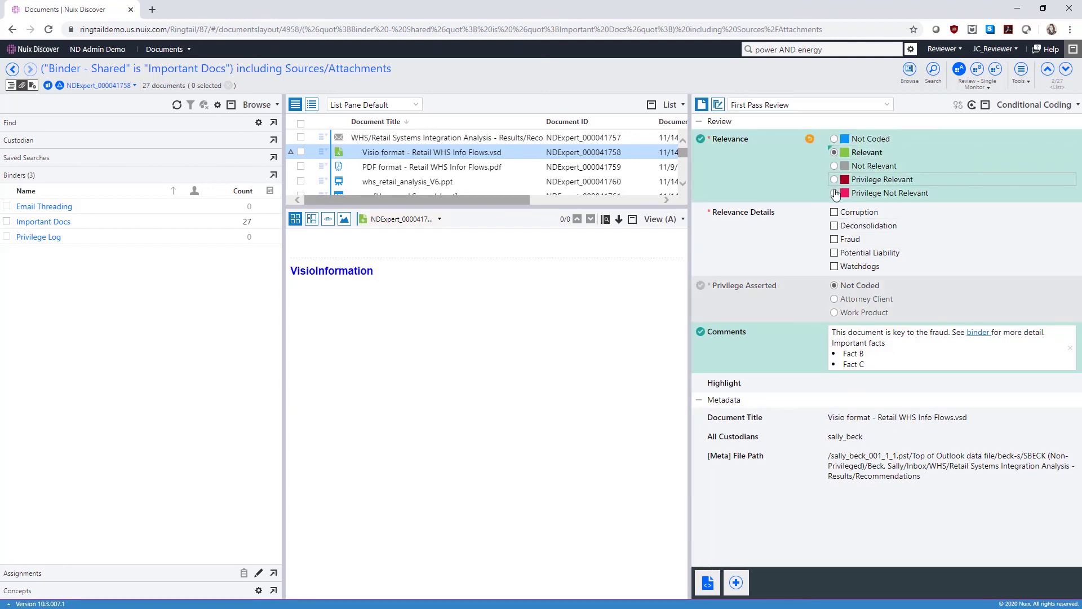
{"action": "left_click", "coordinate": [833, 212]}
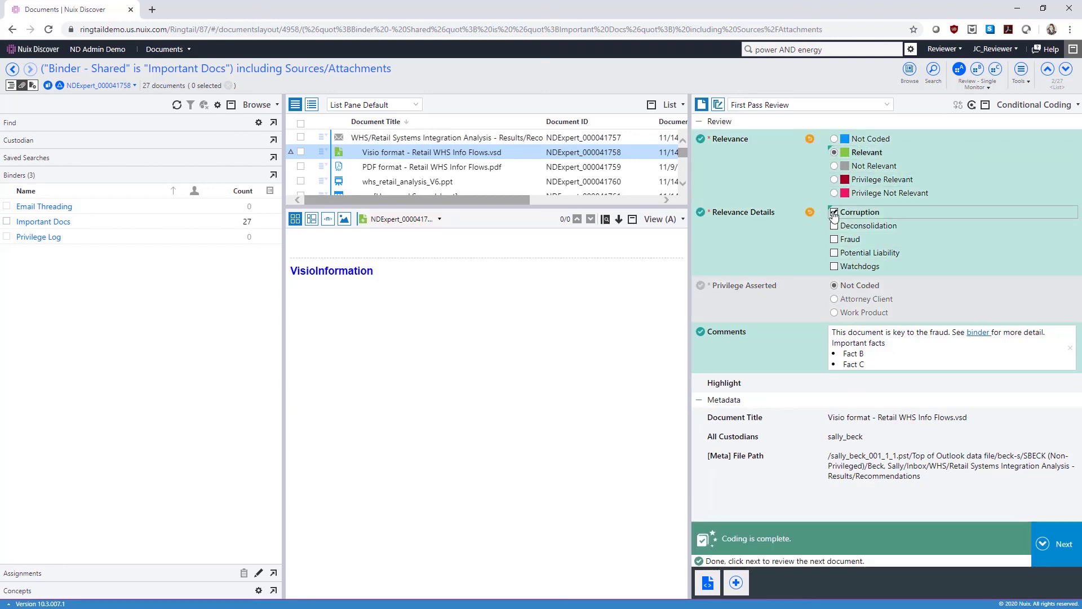
{"action": "left_click", "coordinate": [835, 299]}
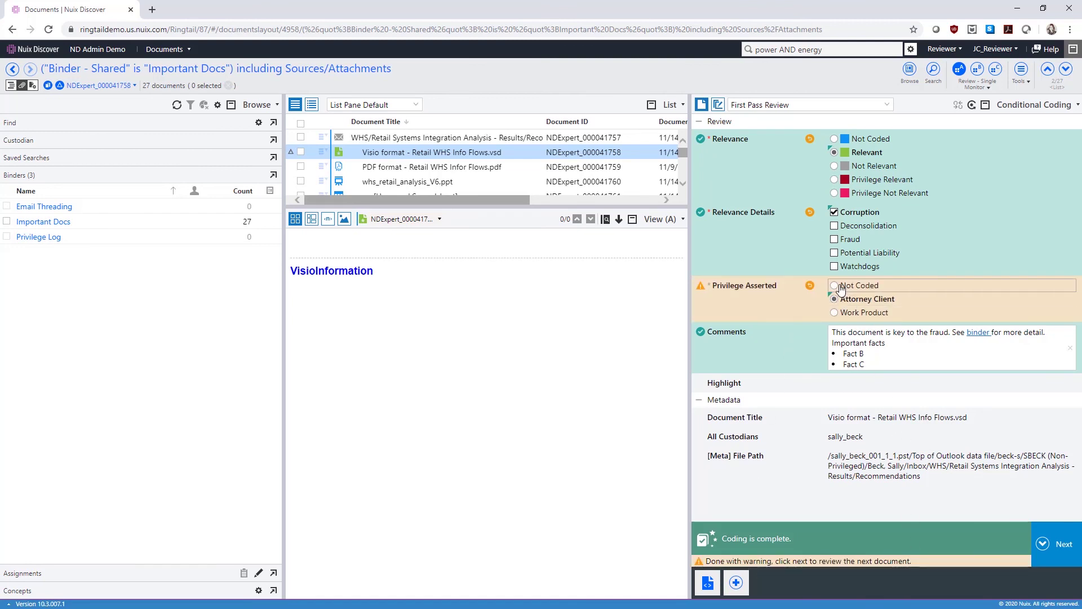
{"action": "left_click", "coordinate": [838, 285]}
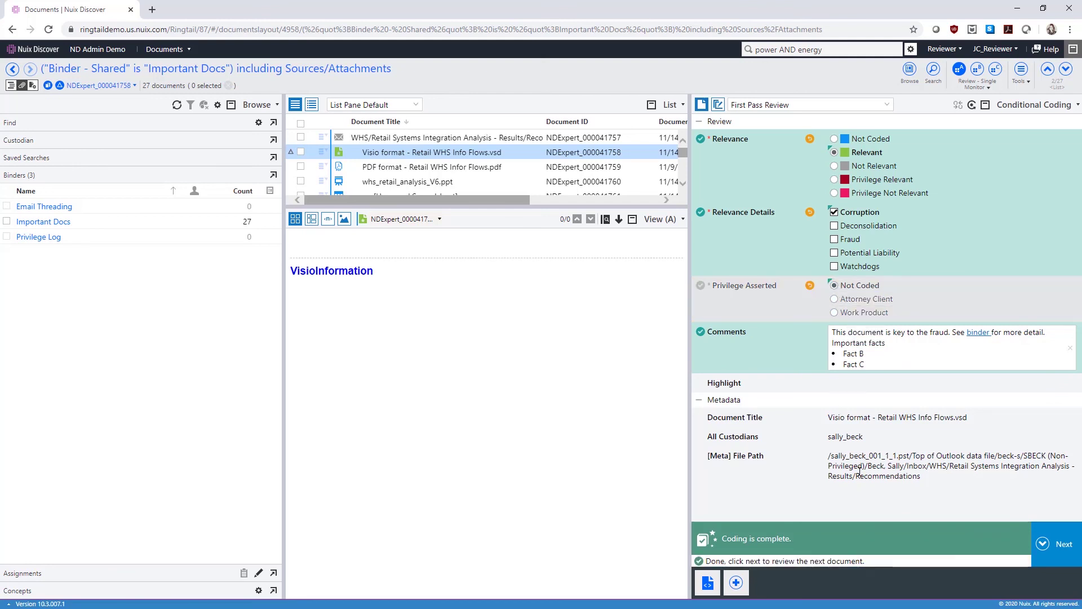
{"action": "left_click", "coordinate": [1039, 542]}
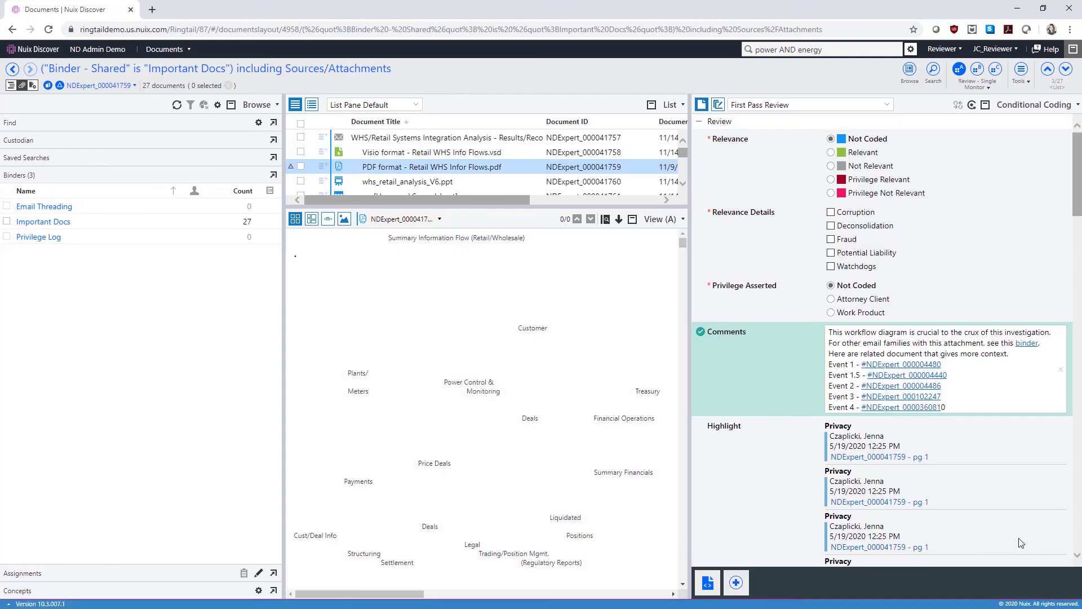
{"action": "mouse_move", "coordinate": [704, 581]}
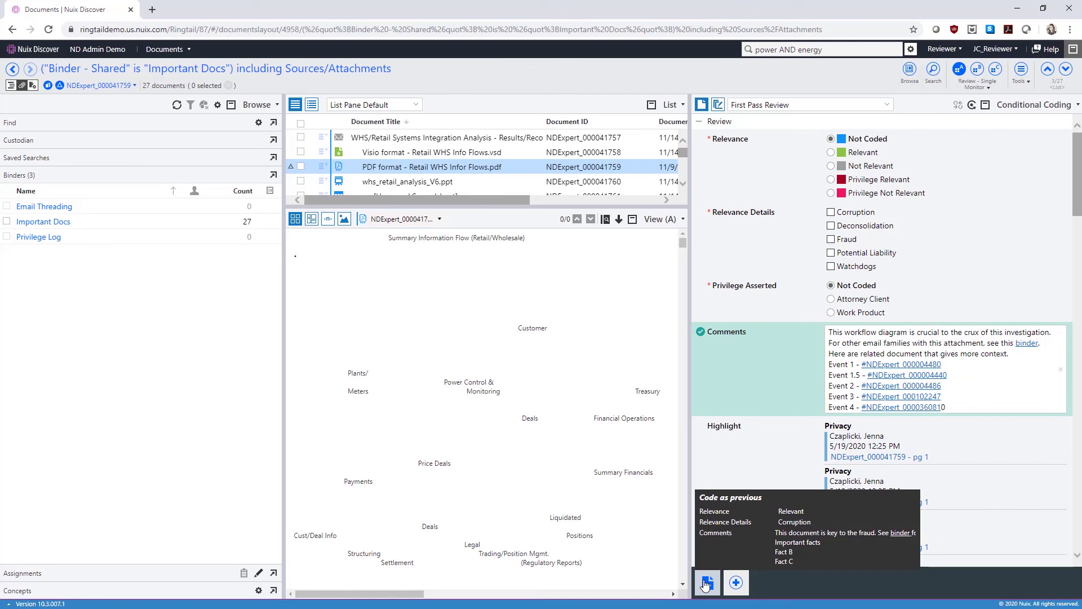